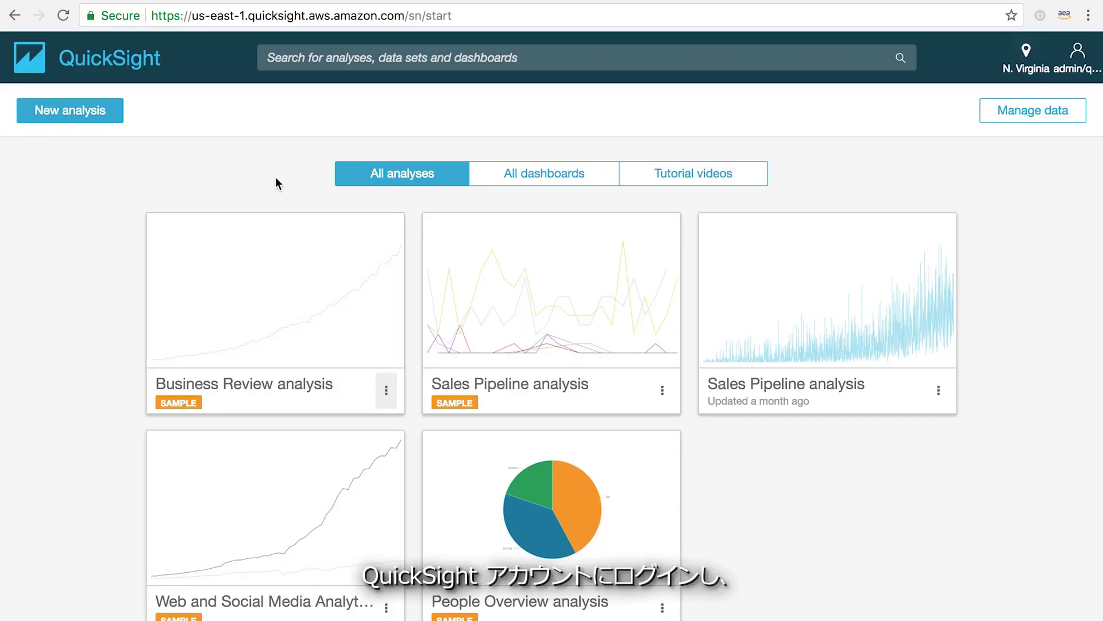
# - Start a new analysis and browse the B2B-Sales-Orders details and the new data set sources
pyautogui.click(83, 115)
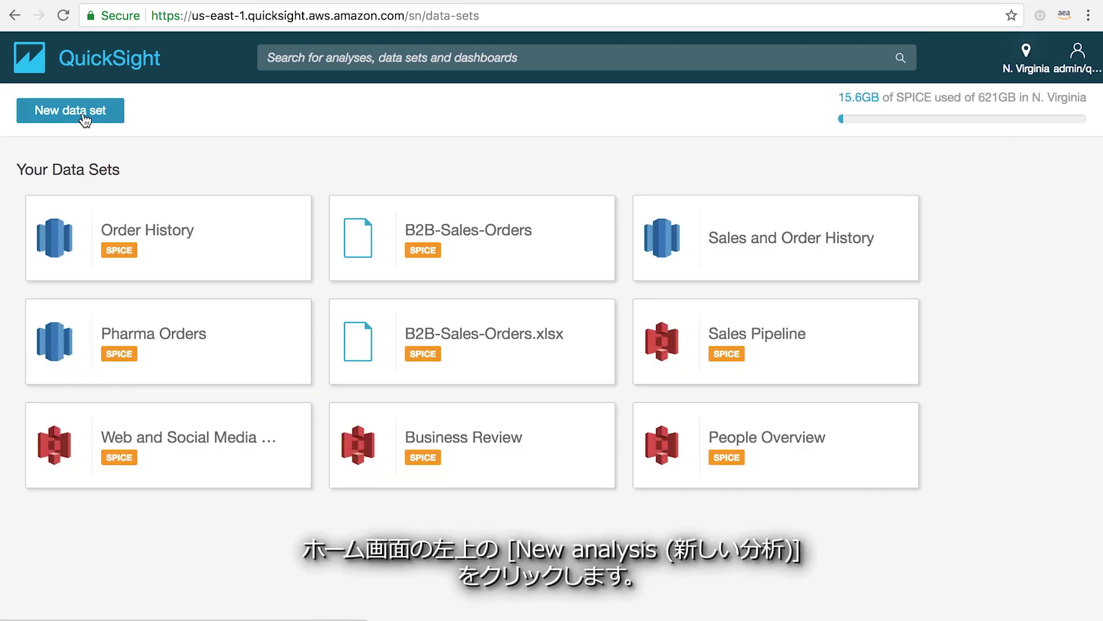
pyautogui.click(493, 246)
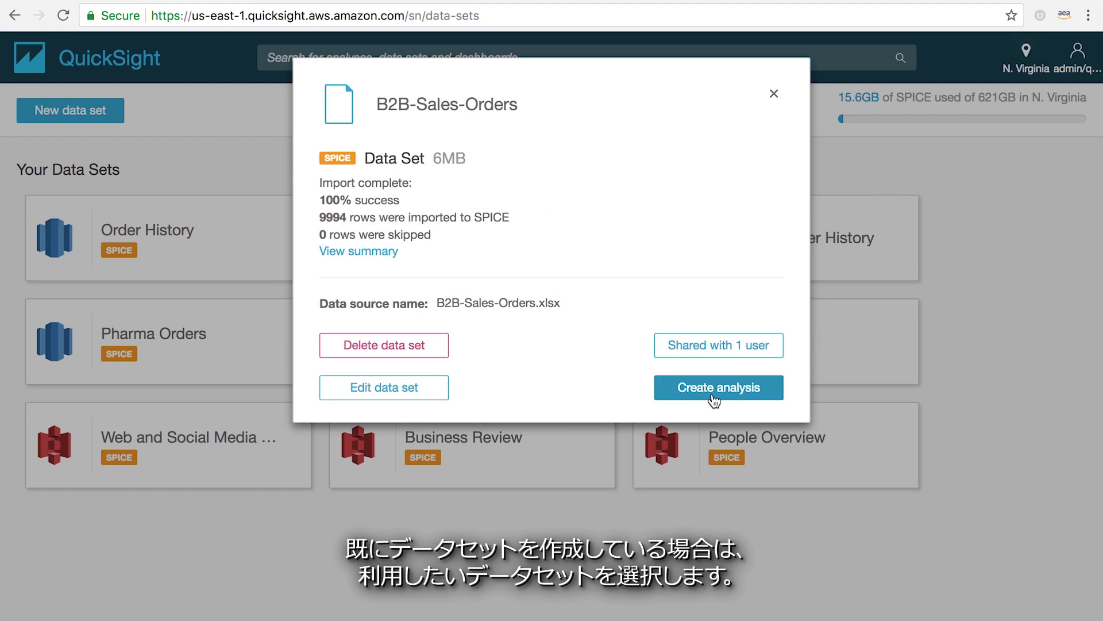
pyautogui.click(773, 94)
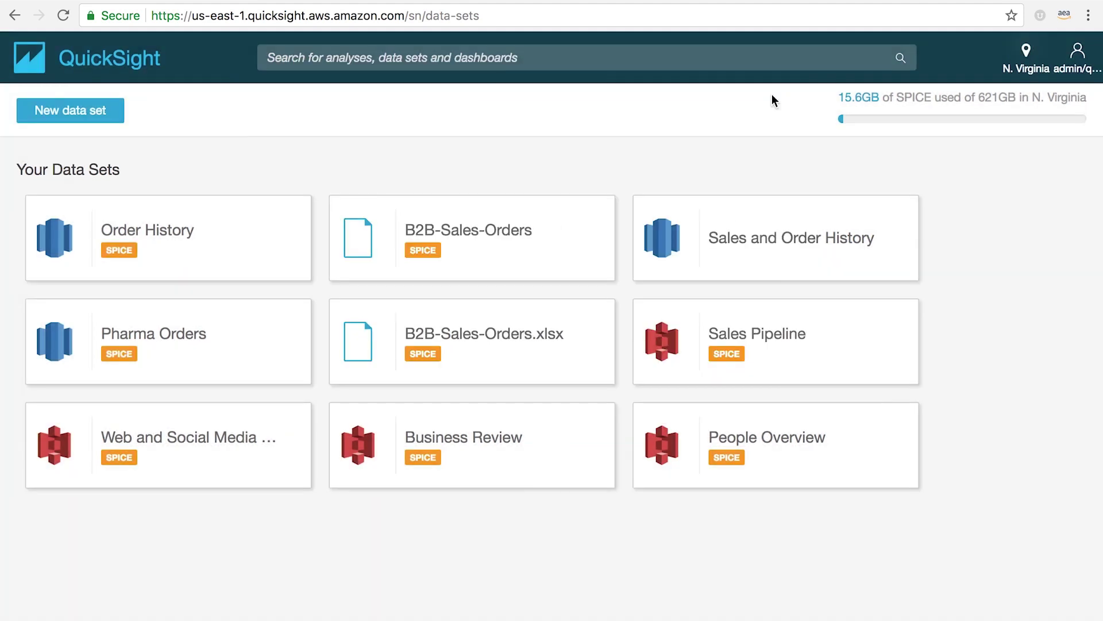
pyautogui.click(79, 113)
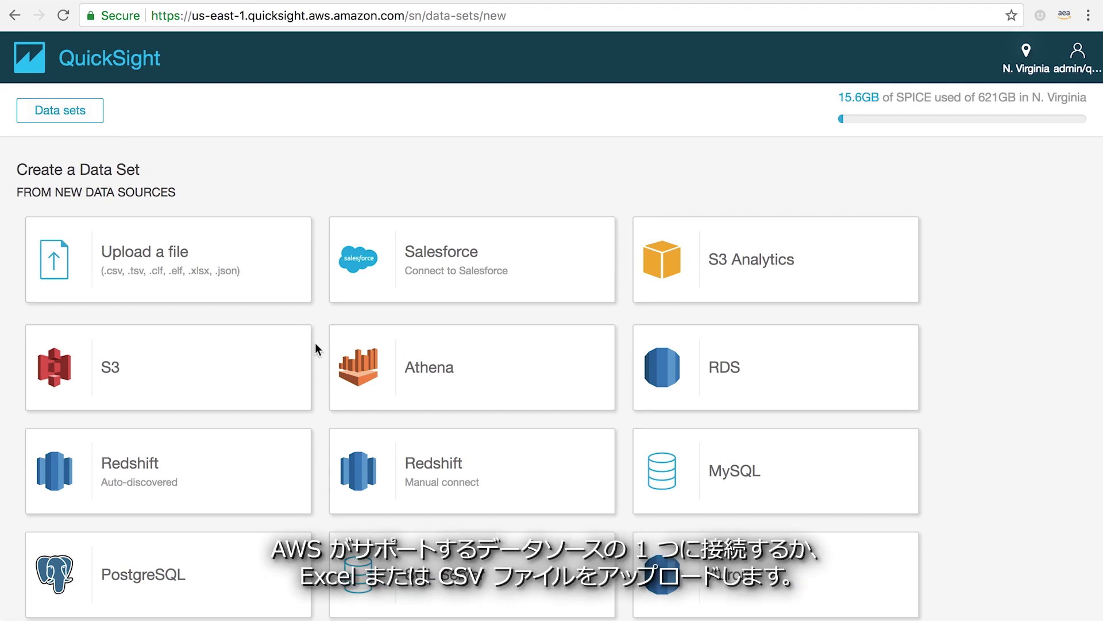
pyautogui.scroll(-5, 316, 343)
pyautogui.scroll(-4, 315, 342)
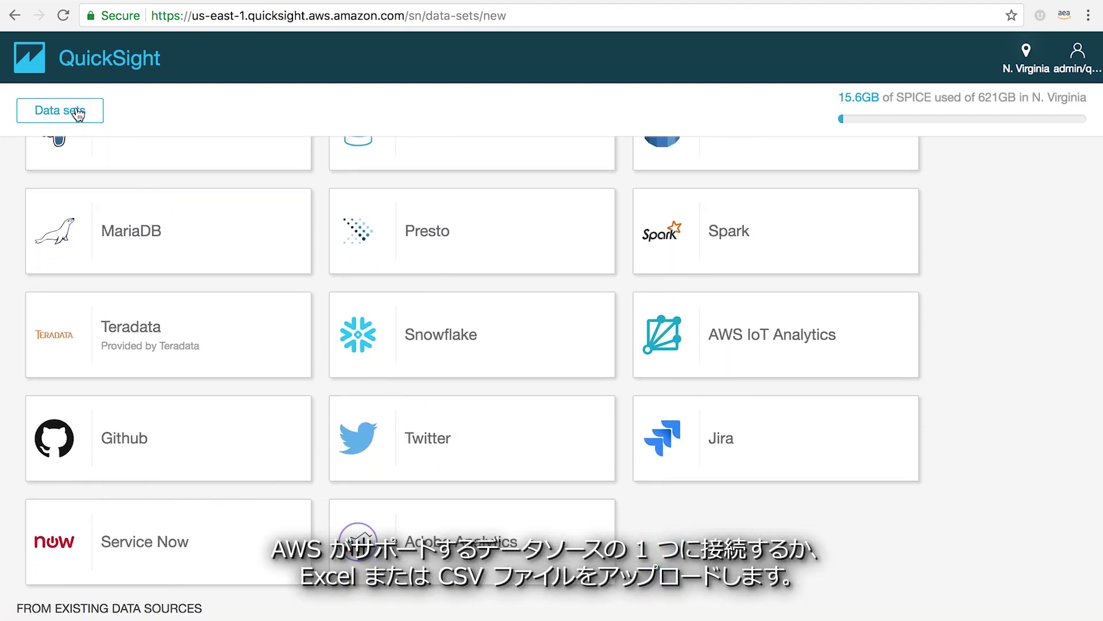
# - Create the analysis from the B2B-Sales-Orders data set
pyautogui.click(74, 109)
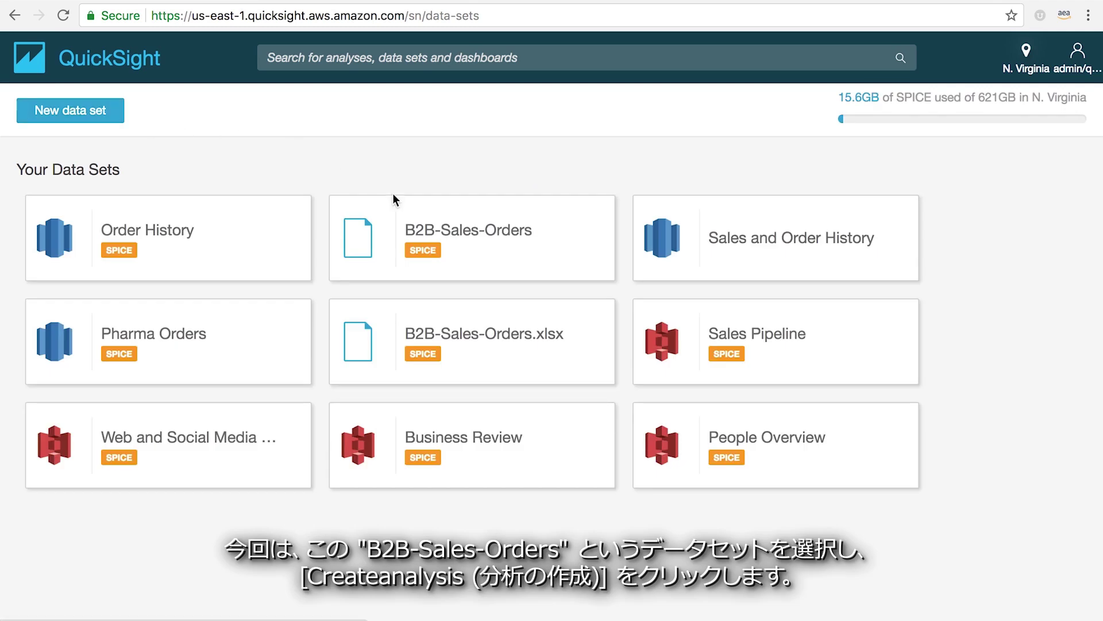
pyautogui.click(473, 246)
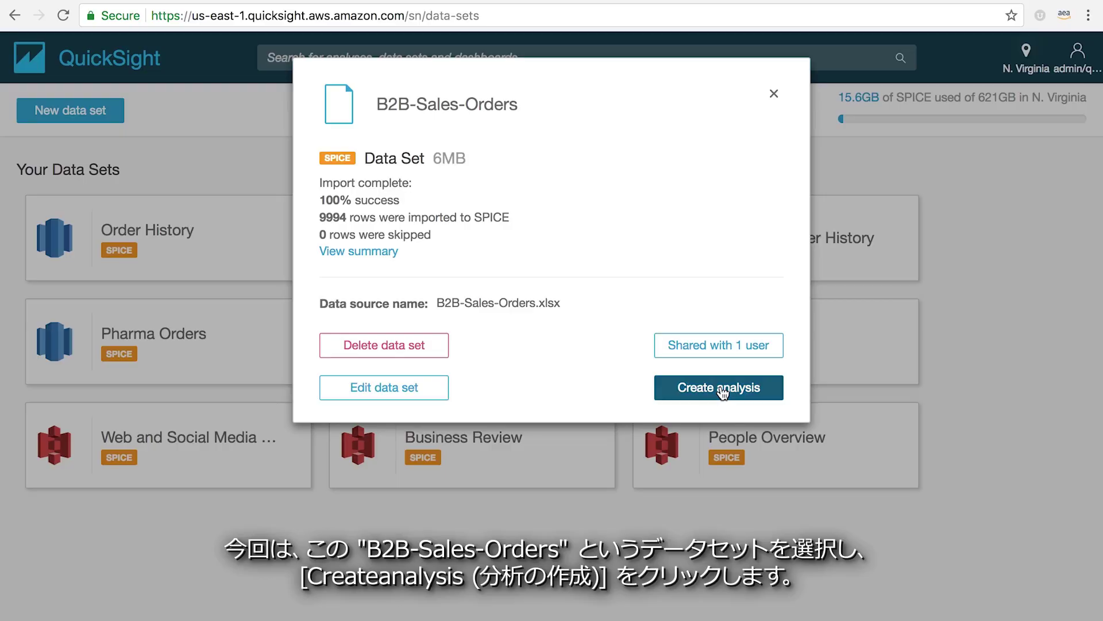
pyautogui.click(721, 388)
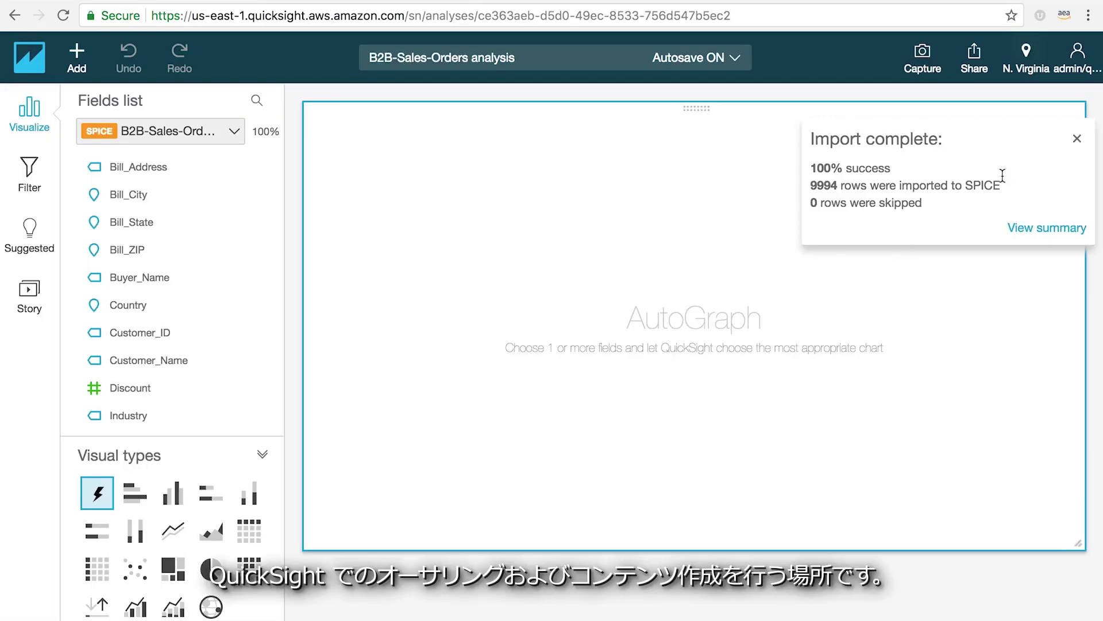
# - Dismiss the 9994-row import notice, then review the analysis's data set list and the Fields list
pyautogui.click(1072, 141)
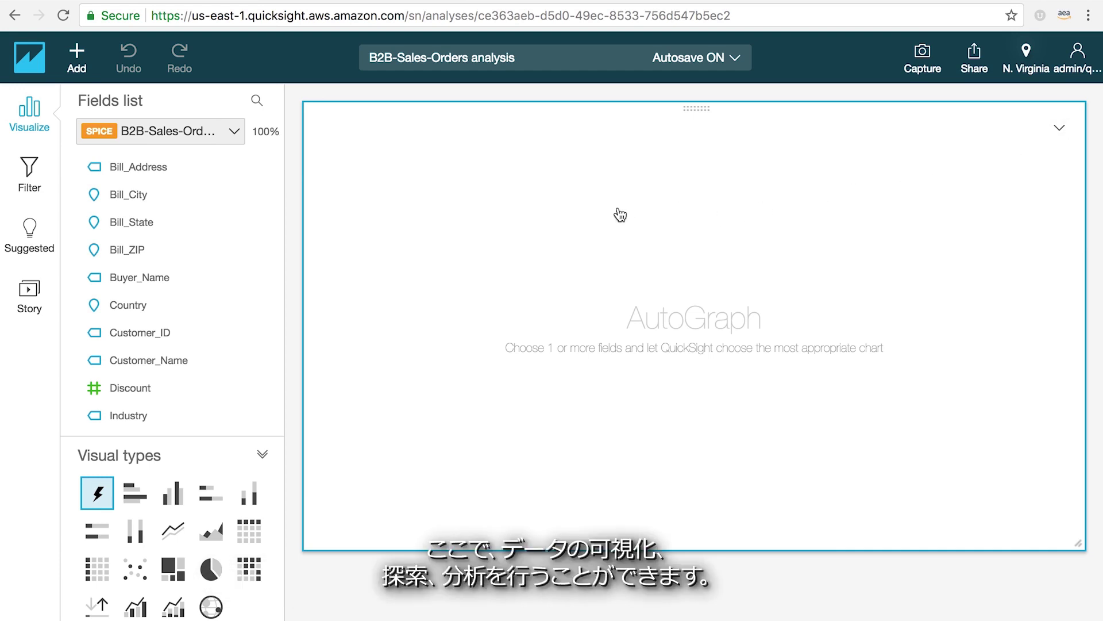
pyautogui.click(234, 132)
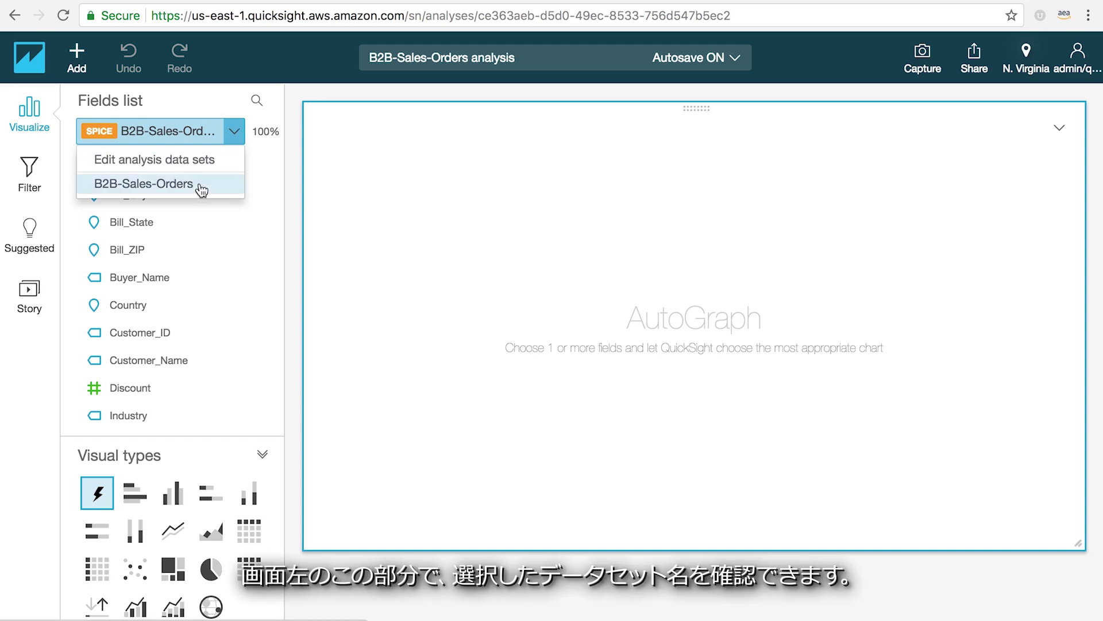
pyautogui.click(288, 174)
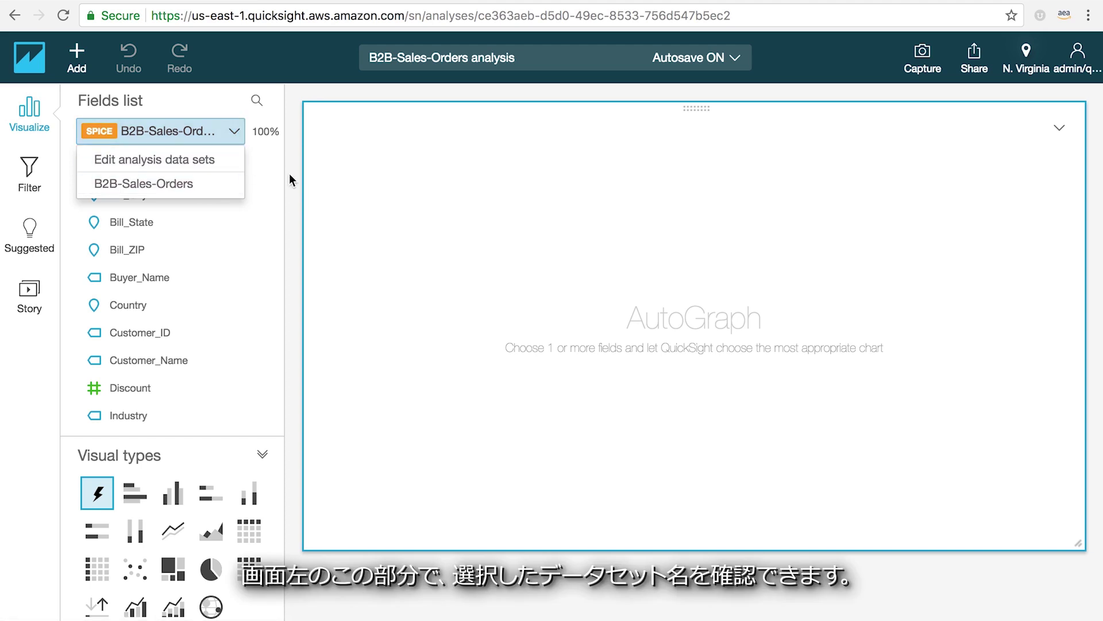
pyautogui.scroll(-6, 175, 367)
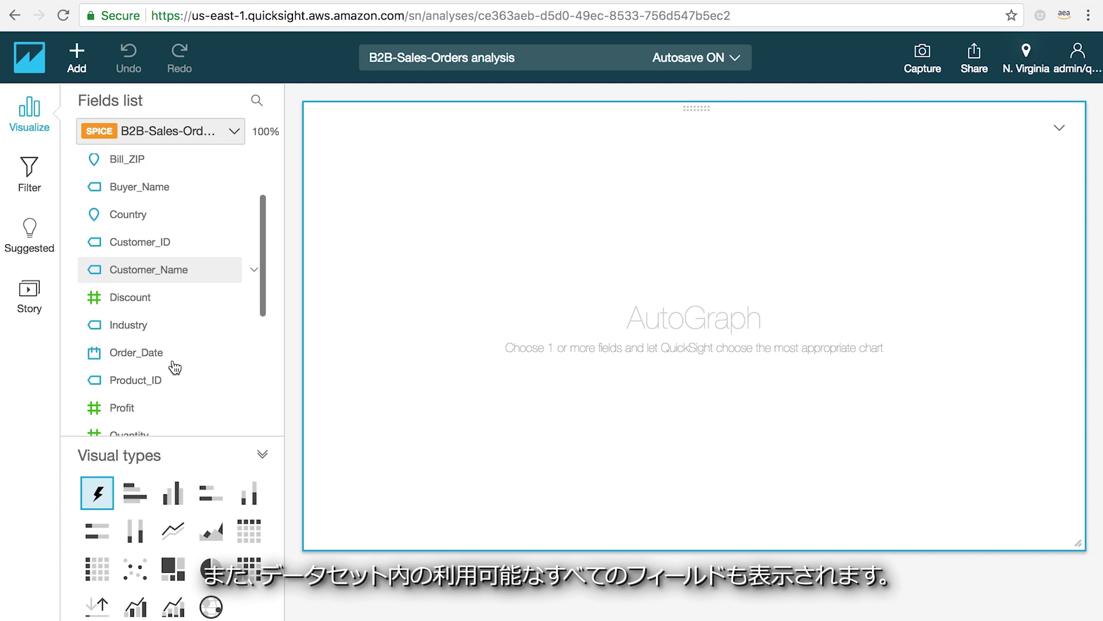
pyautogui.scroll(-3, 174, 366)
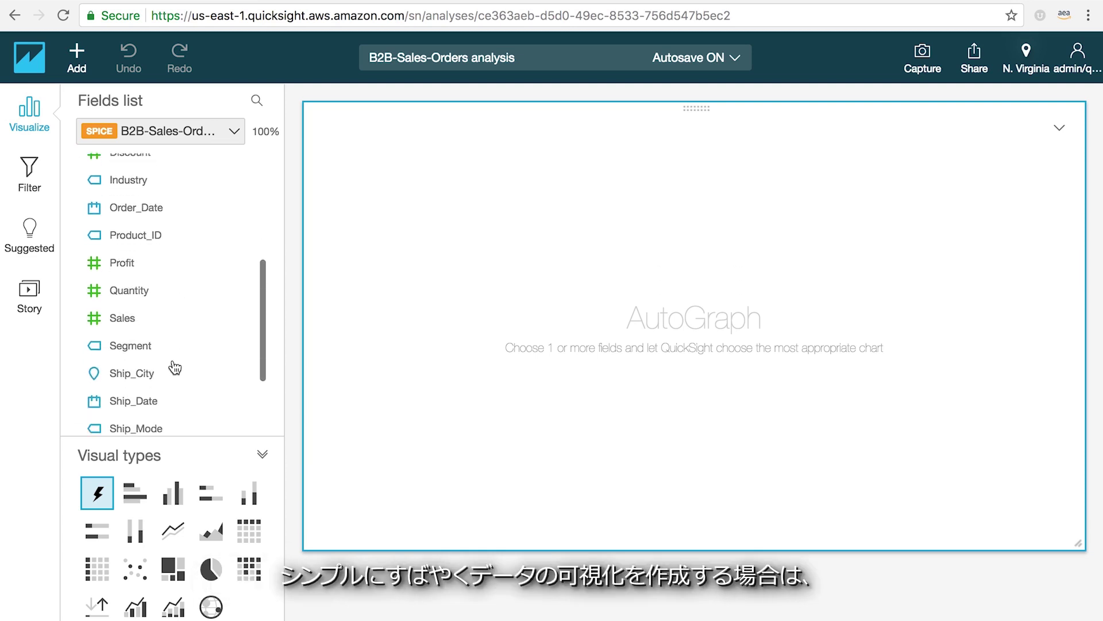
# - Chart Sum of Sales by Segment over Order_Date, trying stacked bars and a table before choosing a line chart
pyautogui.click(125, 311)
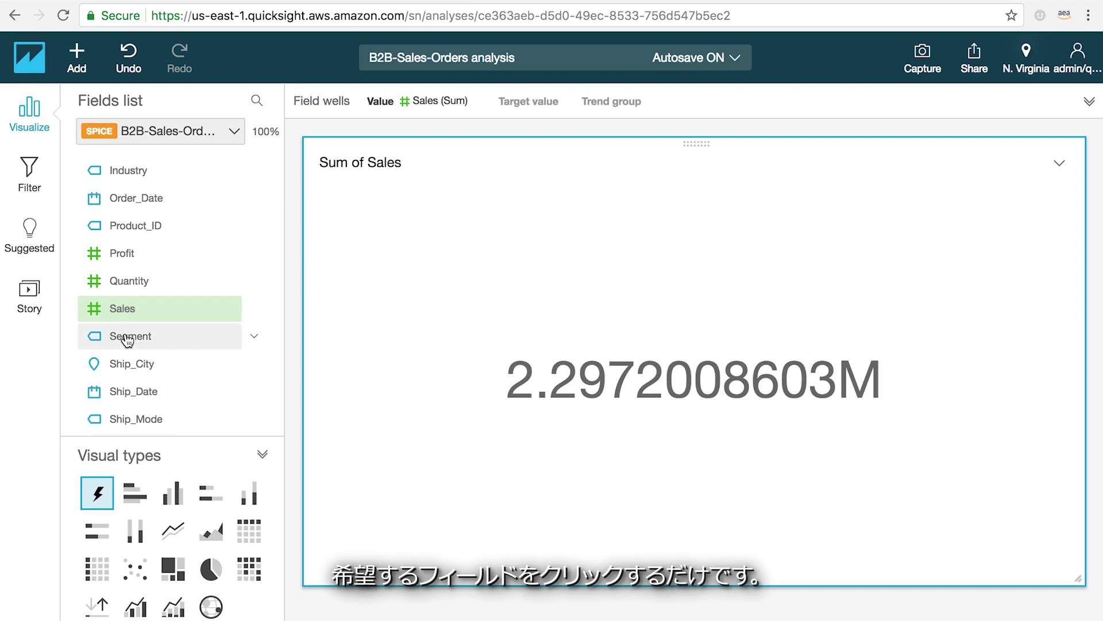
pyautogui.click(128, 340)
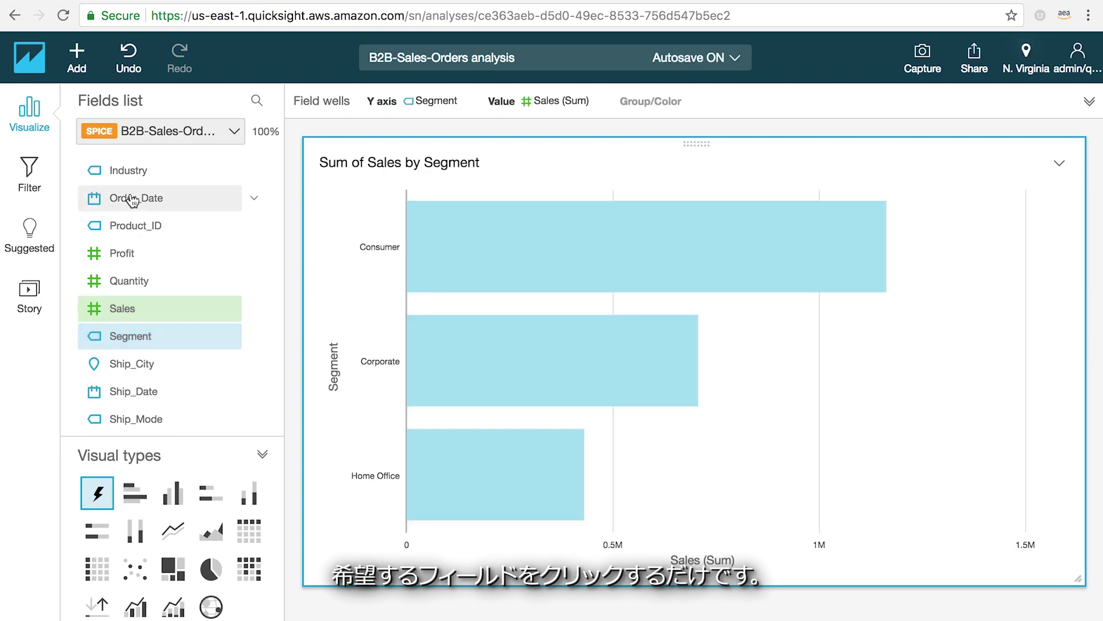
pyautogui.click(132, 200)
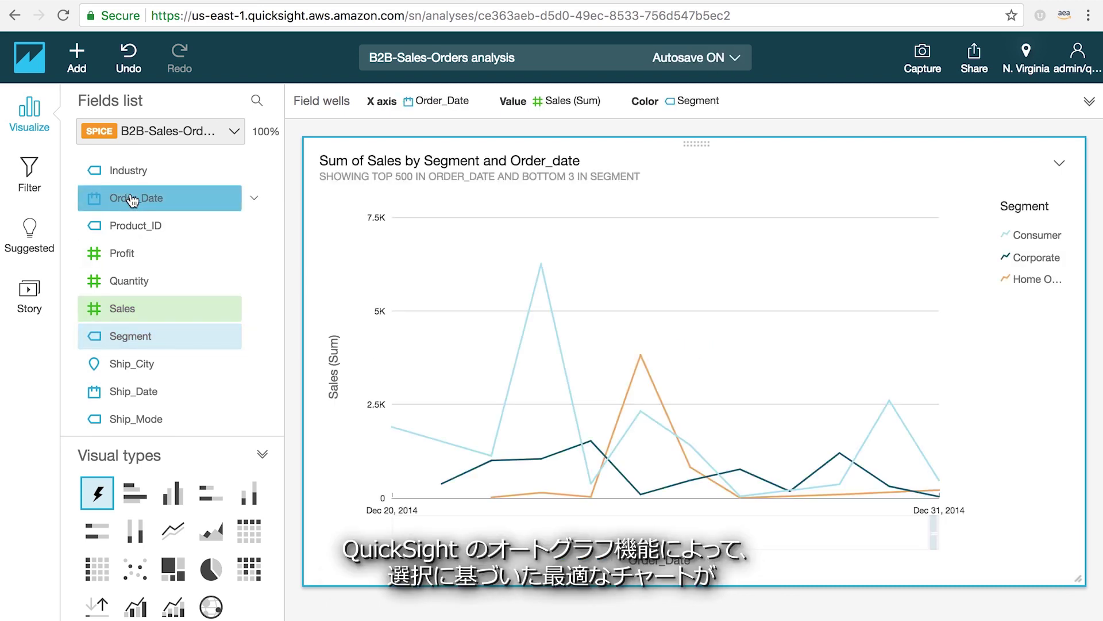
pyautogui.moveTo(928, 532); pyautogui.dragTo(866, 527)
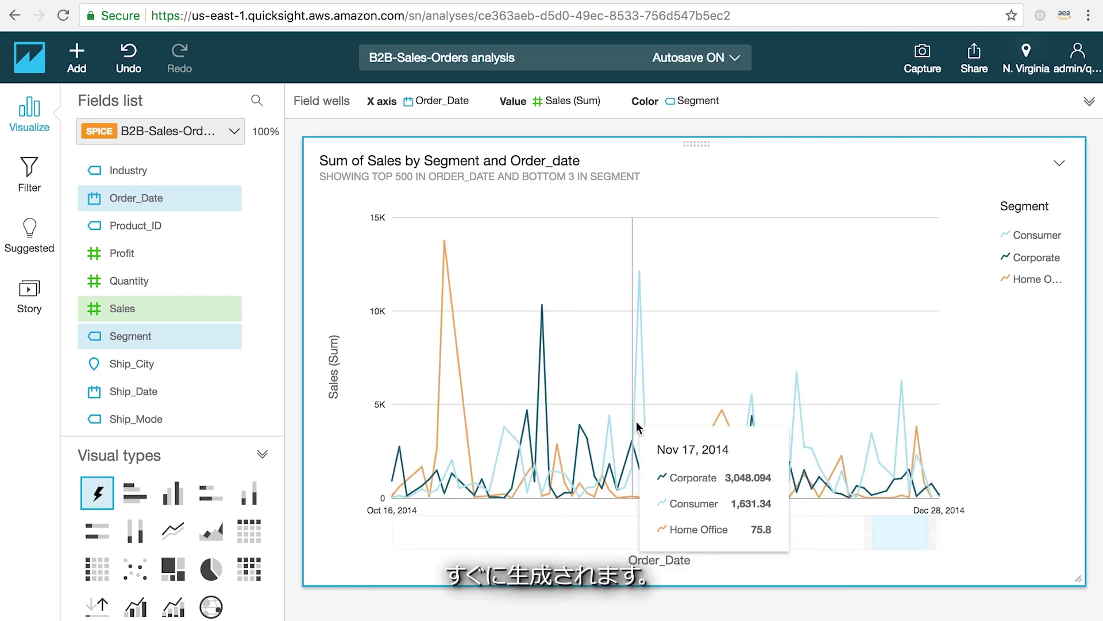
pyautogui.click(211, 494)
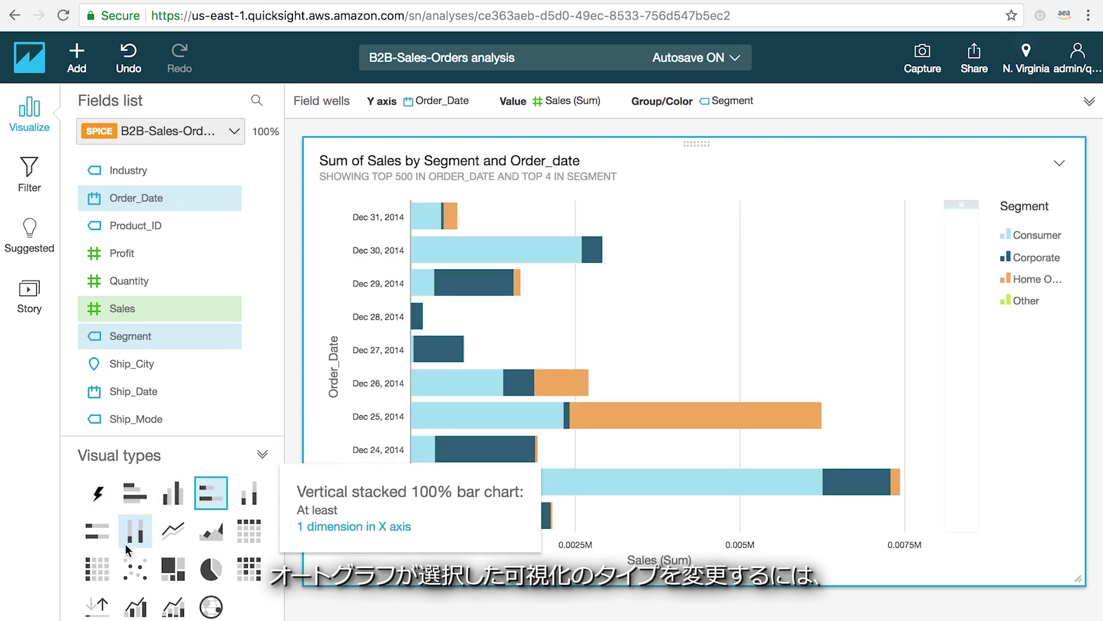
pyautogui.click(96, 573)
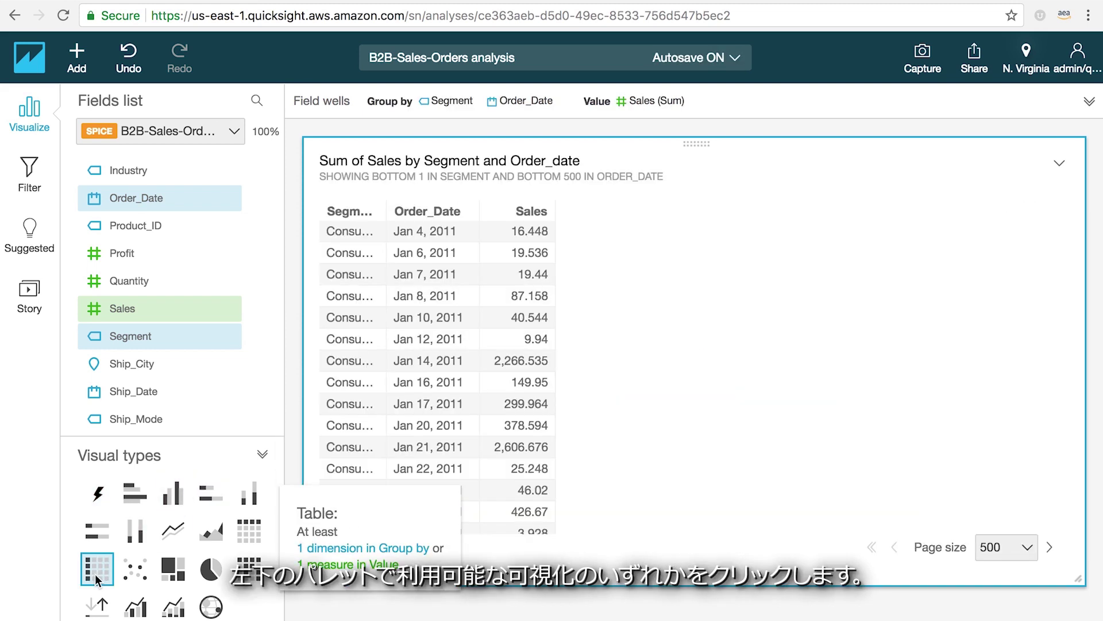
pyautogui.click(174, 532)
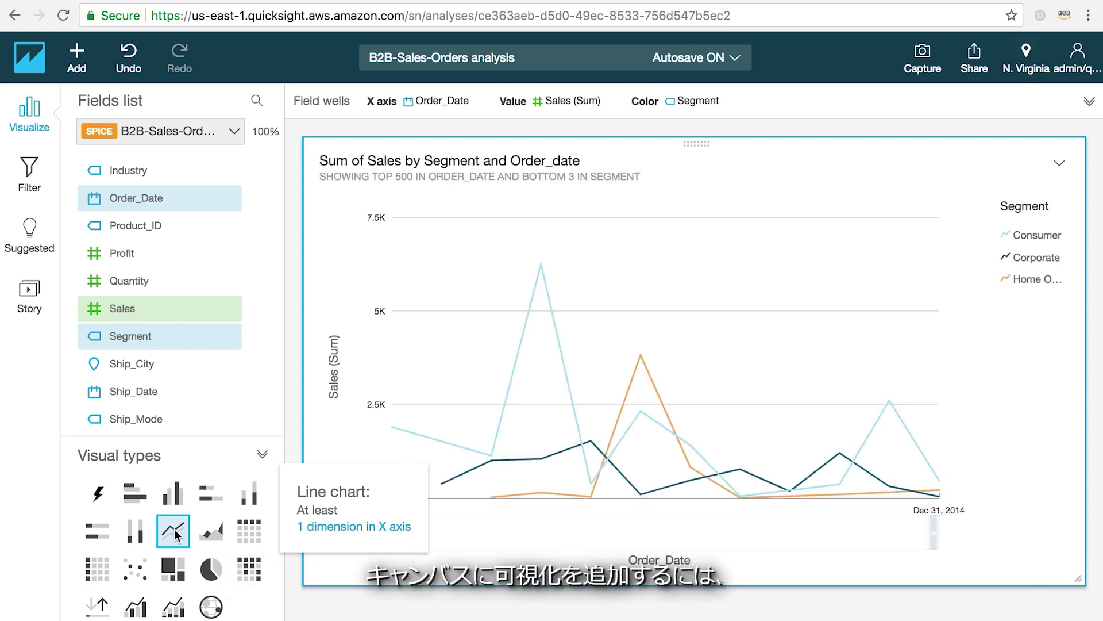
# - Add a new pie chart visual showing Sum of Sales split by Segment
pyautogui.click(77, 64)
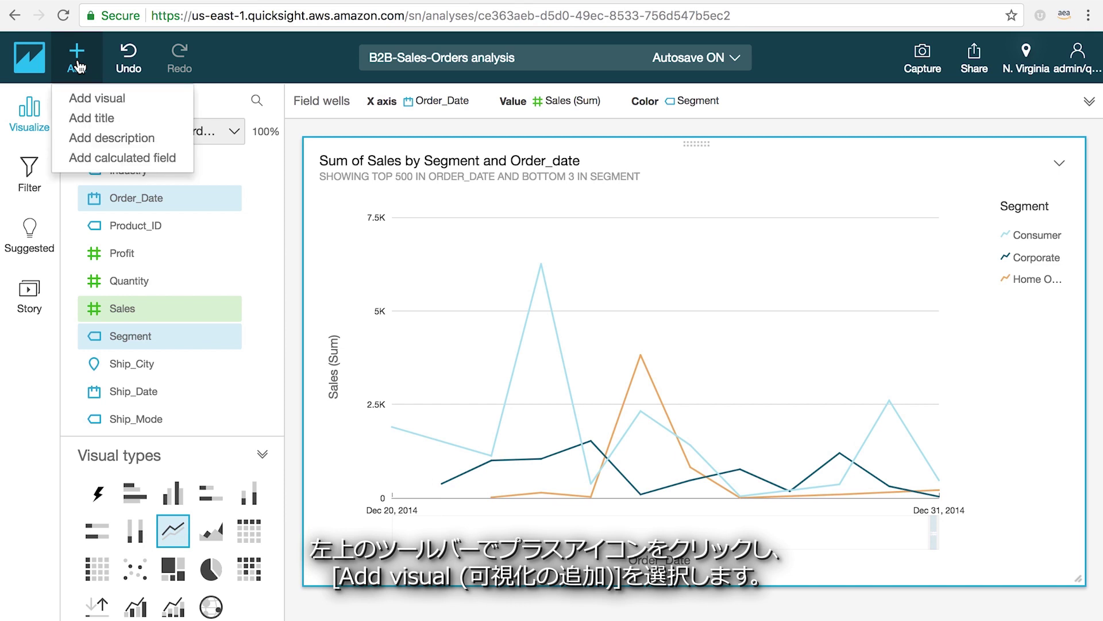
pyautogui.click(82, 99)
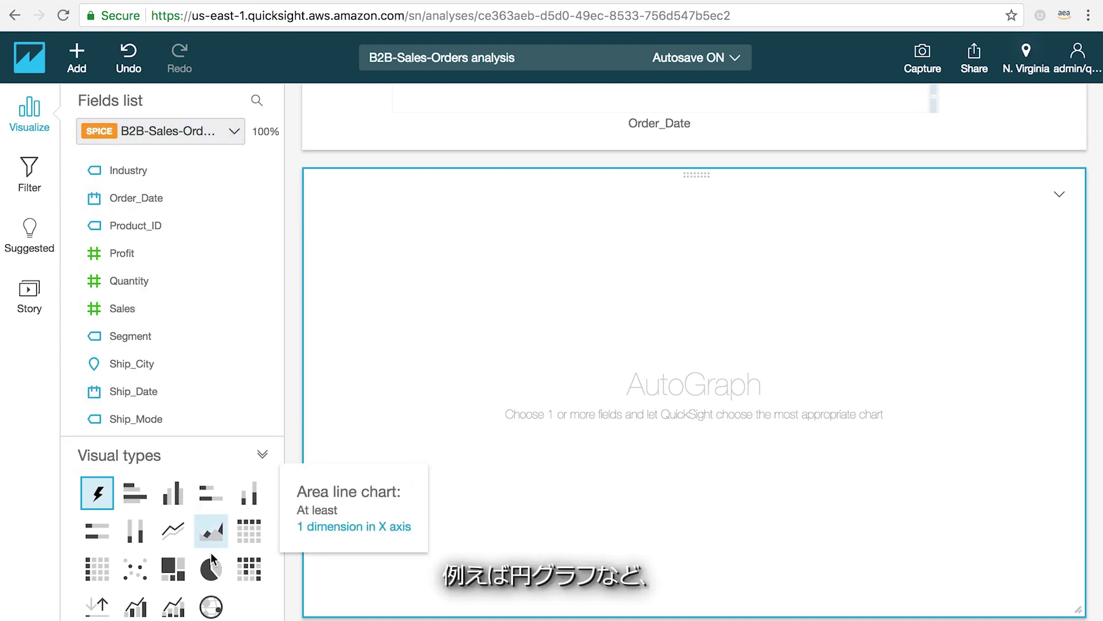
pyautogui.click(211, 569)
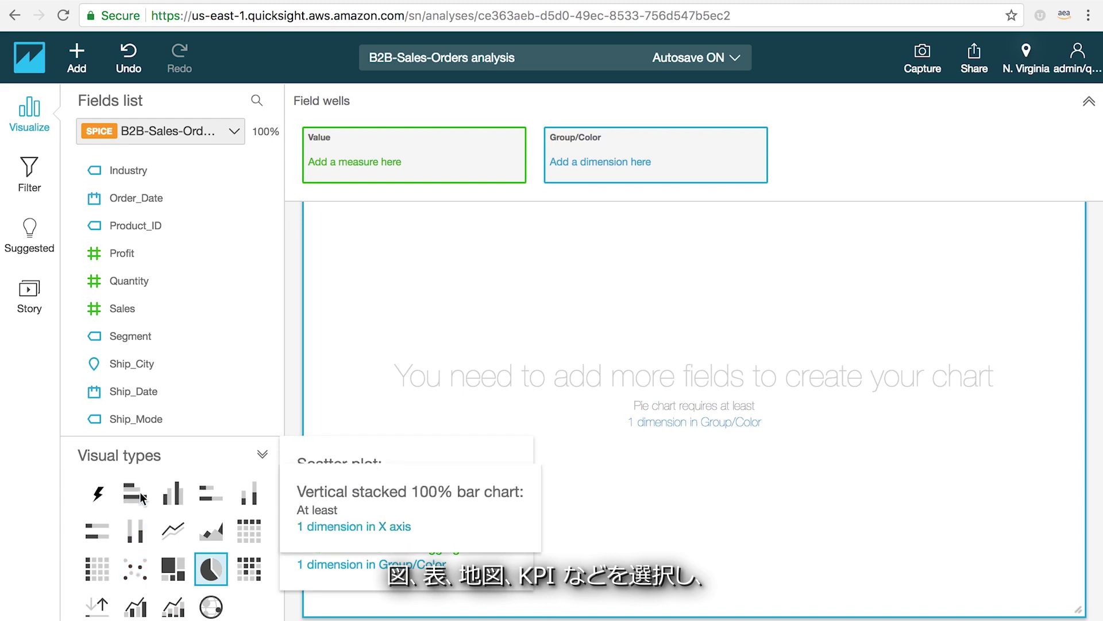
pyautogui.click(123, 311)
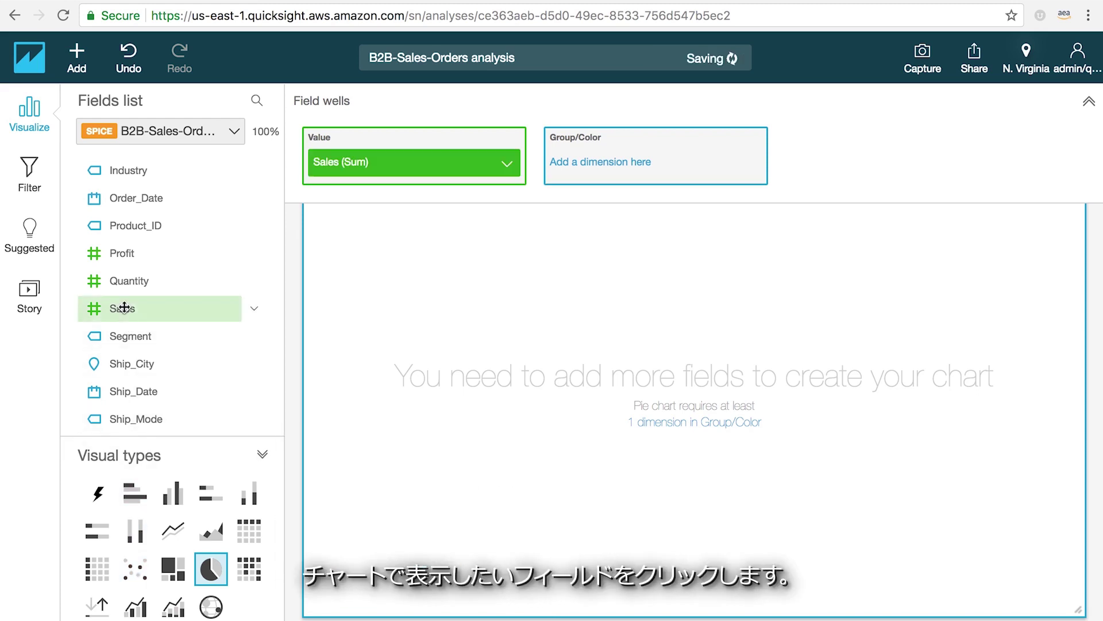
pyautogui.click(128, 337)
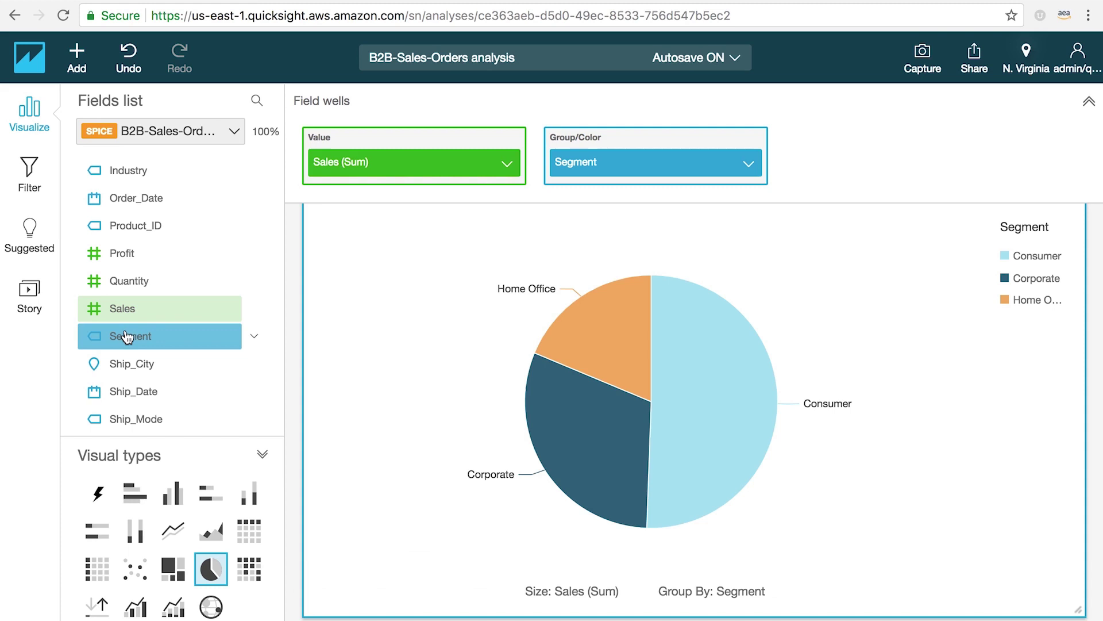
# - Aggregate the line chart's Order_Date axis by Year, showing per-segment sales for 2011–2014
pyautogui.click(1089, 101)
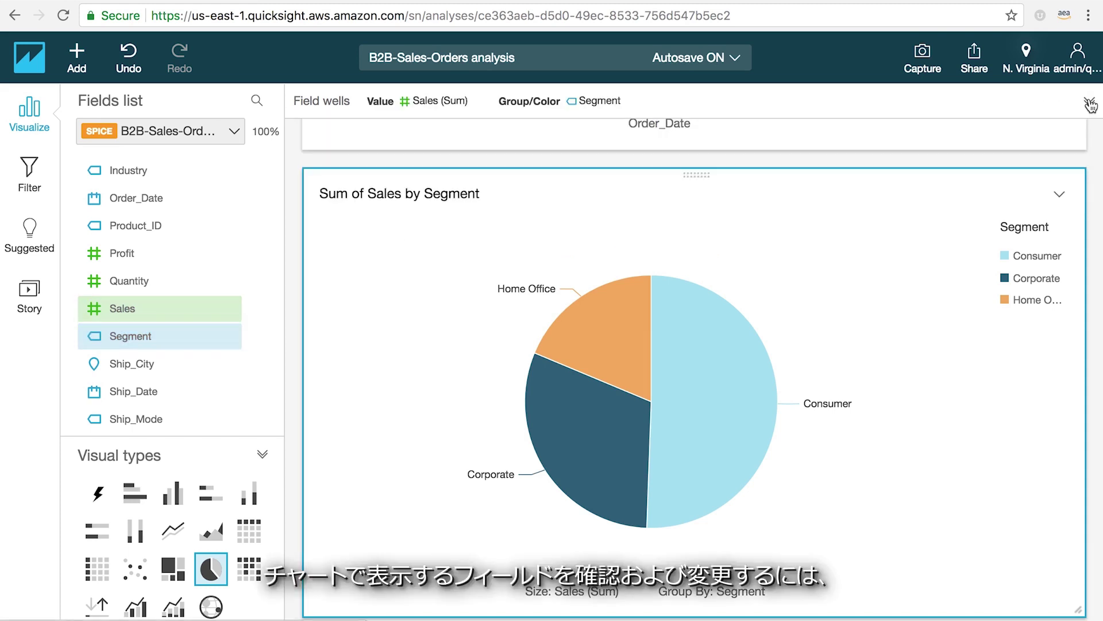
pyautogui.click(1089, 103)
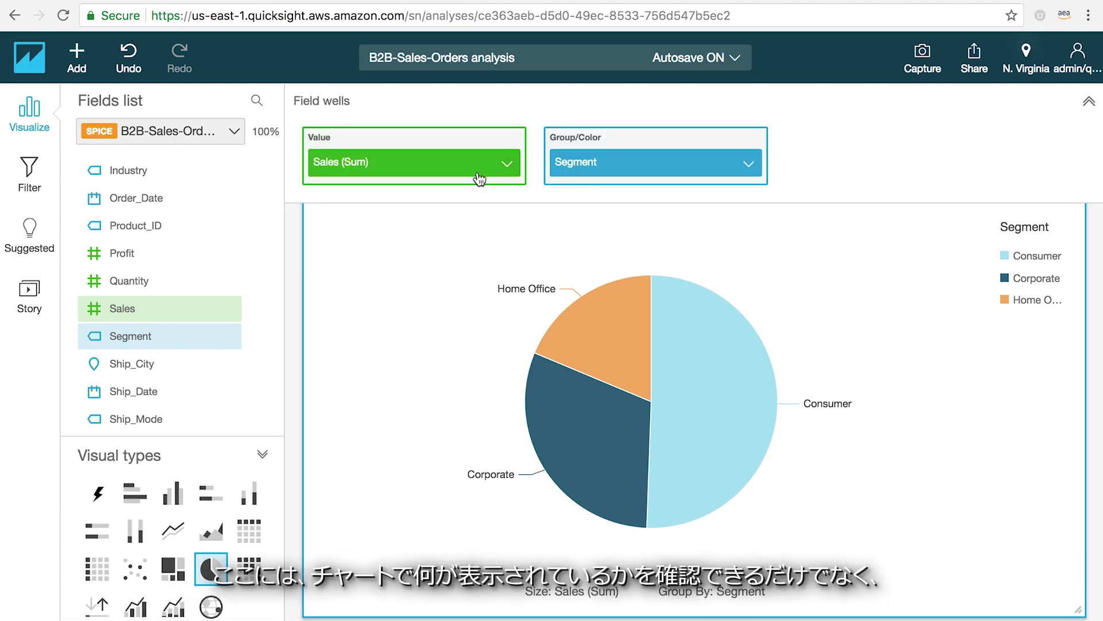
pyautogui.scroll(8, 394, 277)
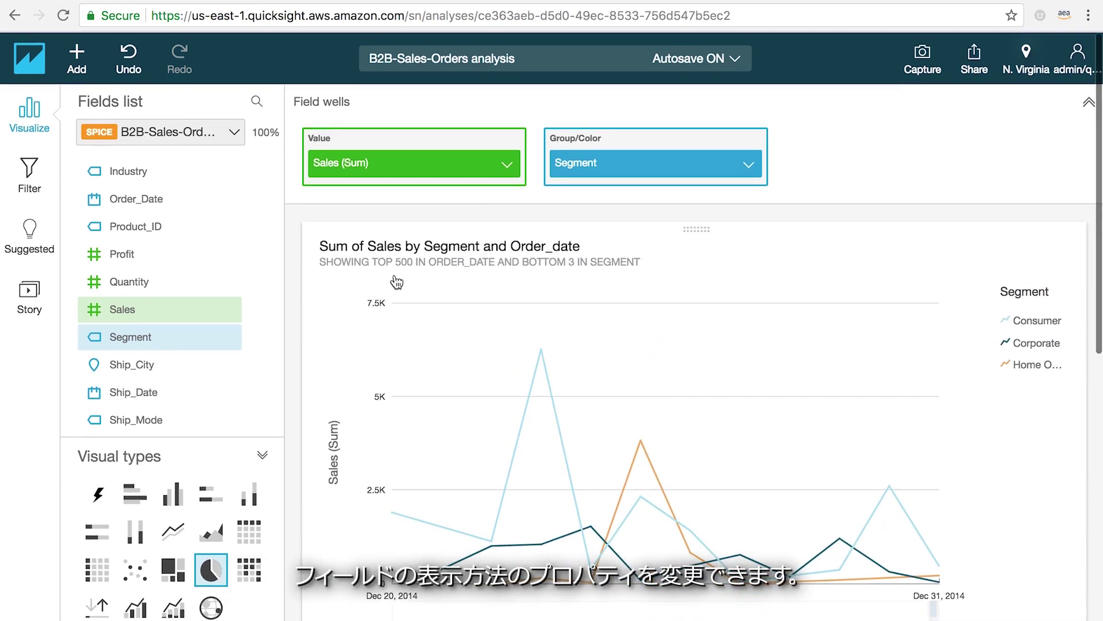
pyautogui.click(399, 278)
pyautogui.moveTo(486, 178); pyautogui.dragTo(506, 166)
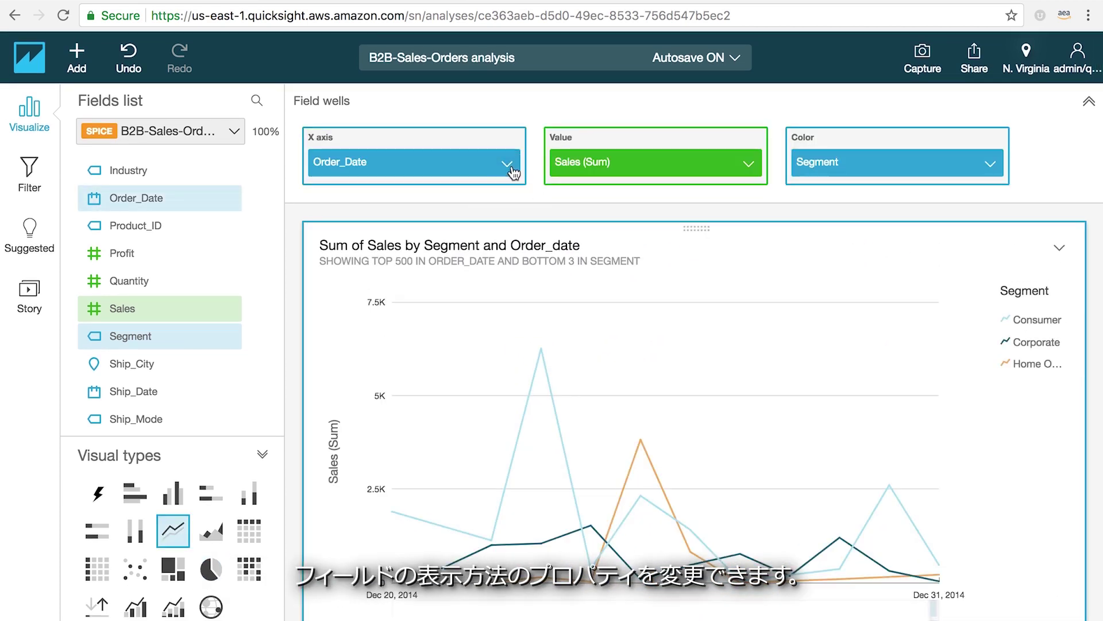
pyautogui.click(506, 163)
pyautogui.moveTo(667, 198)
pyautogui.click(713, 197)
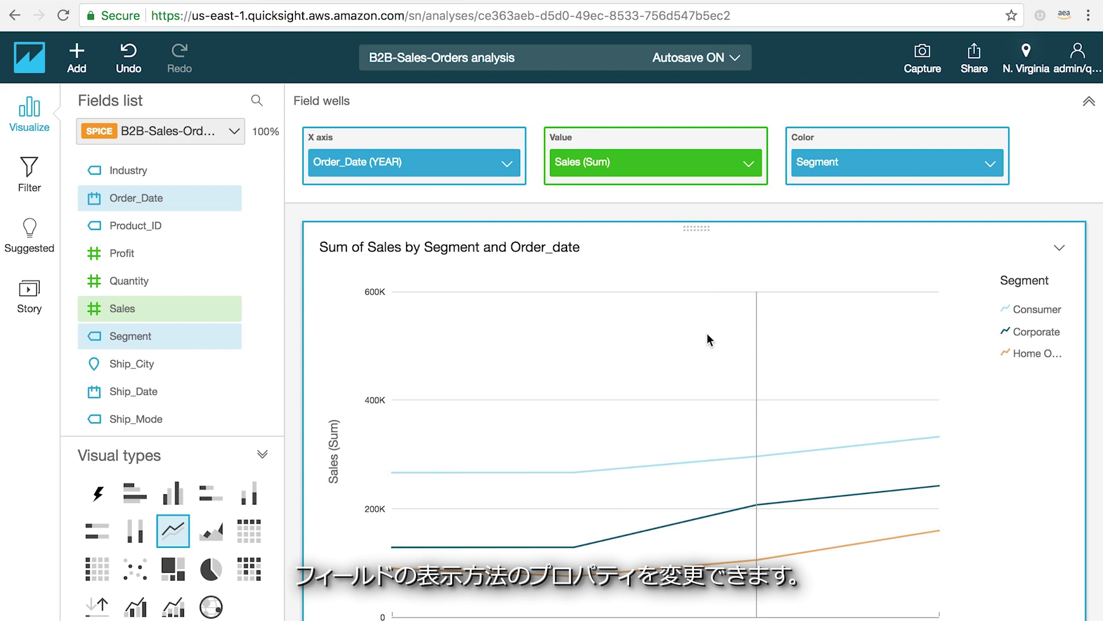
pyautogui.scroll(-3, 685, 445)
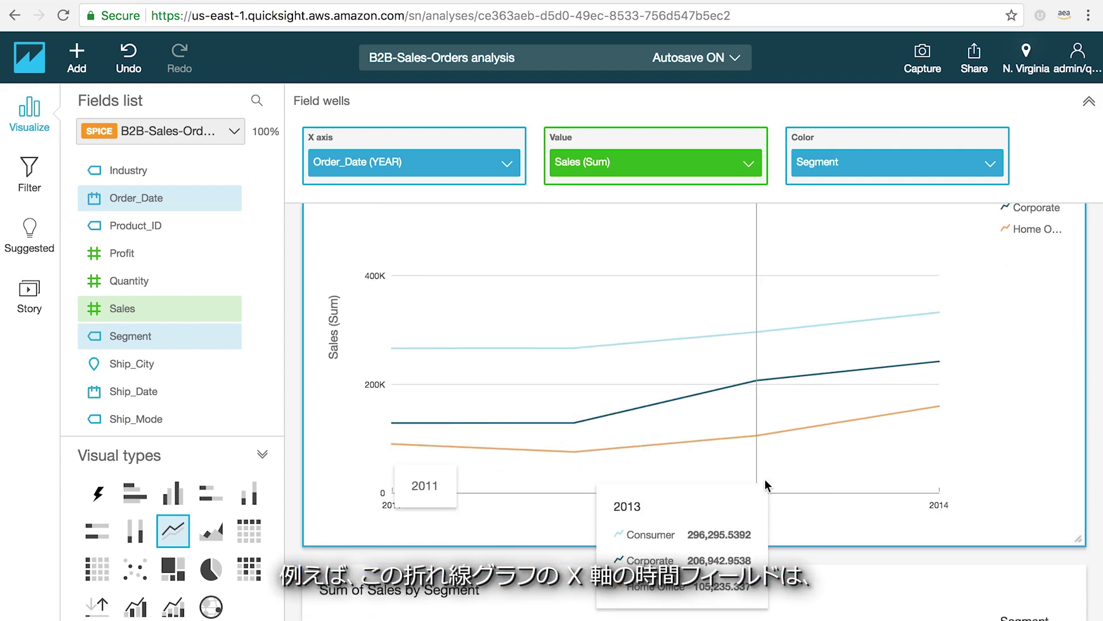
pyautogui.scroll(3, 327, 224)
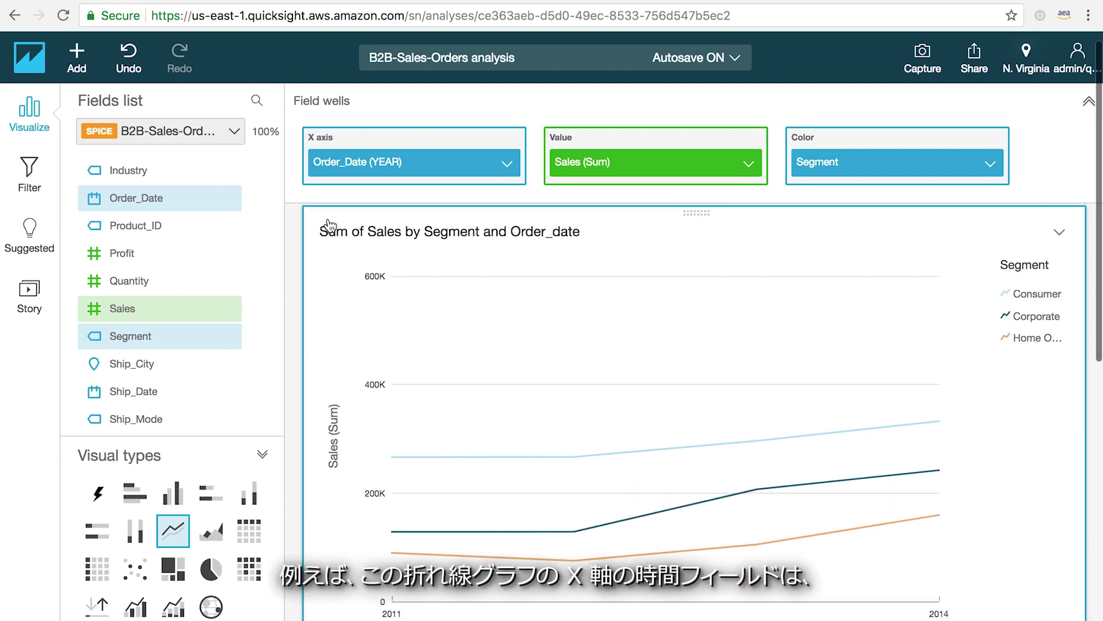
# - Change the line chart's Order_Date aggregation to Month
pyautogui.click(507, 164)
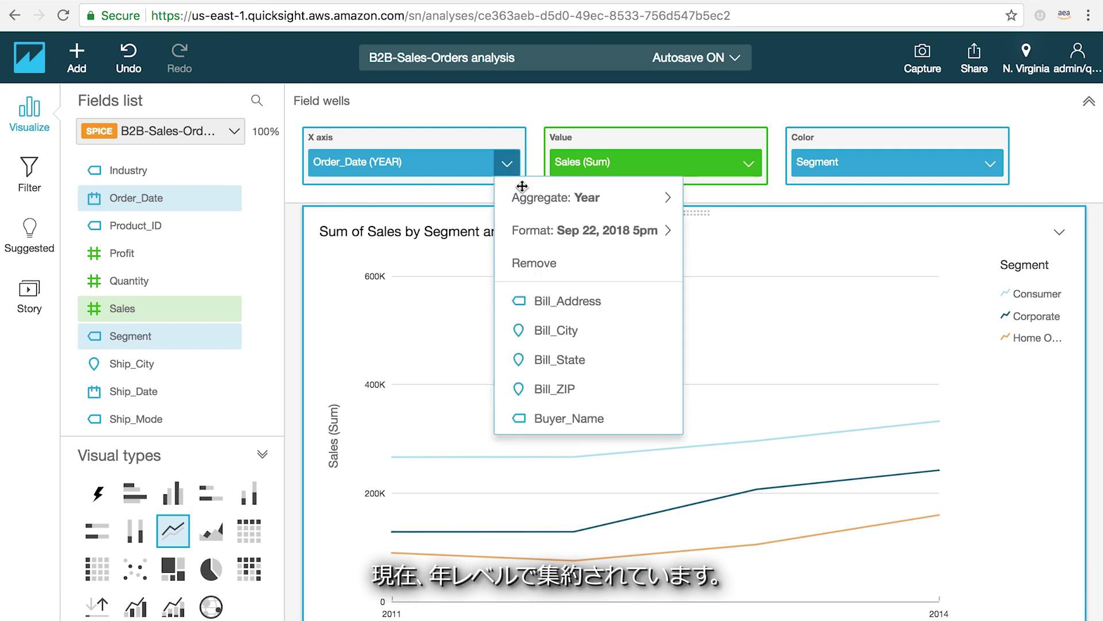
pyautogui.moveTo(531, 197)
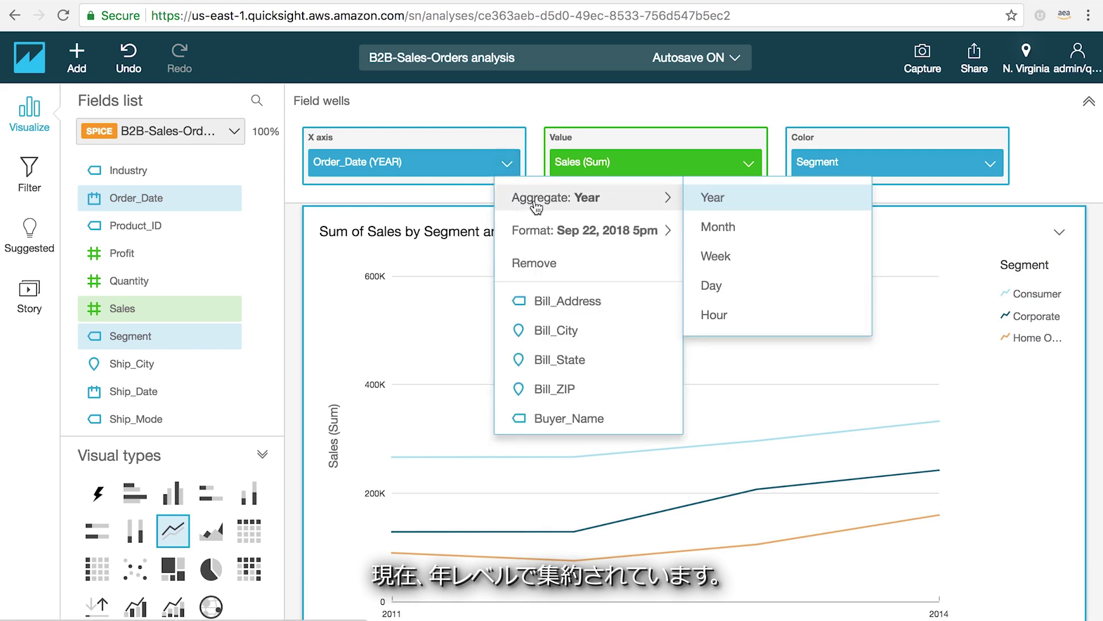
pyautogui.click(726, 232)
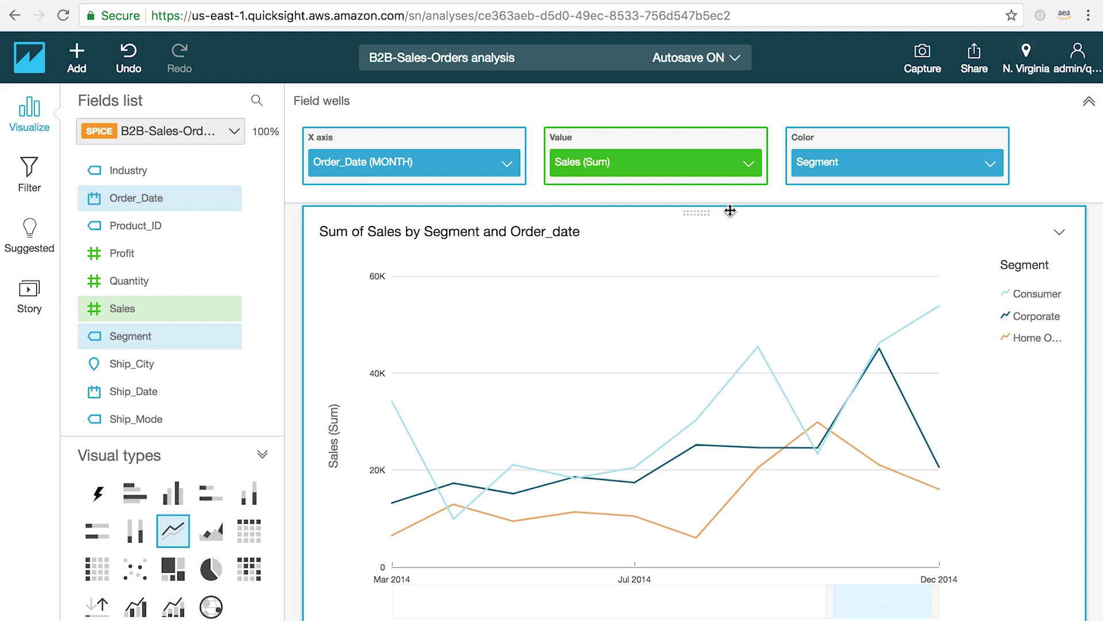
# - Look through the Sales (Sum) field options without changes and select the pie chart
pyautogui.click(749, 165)
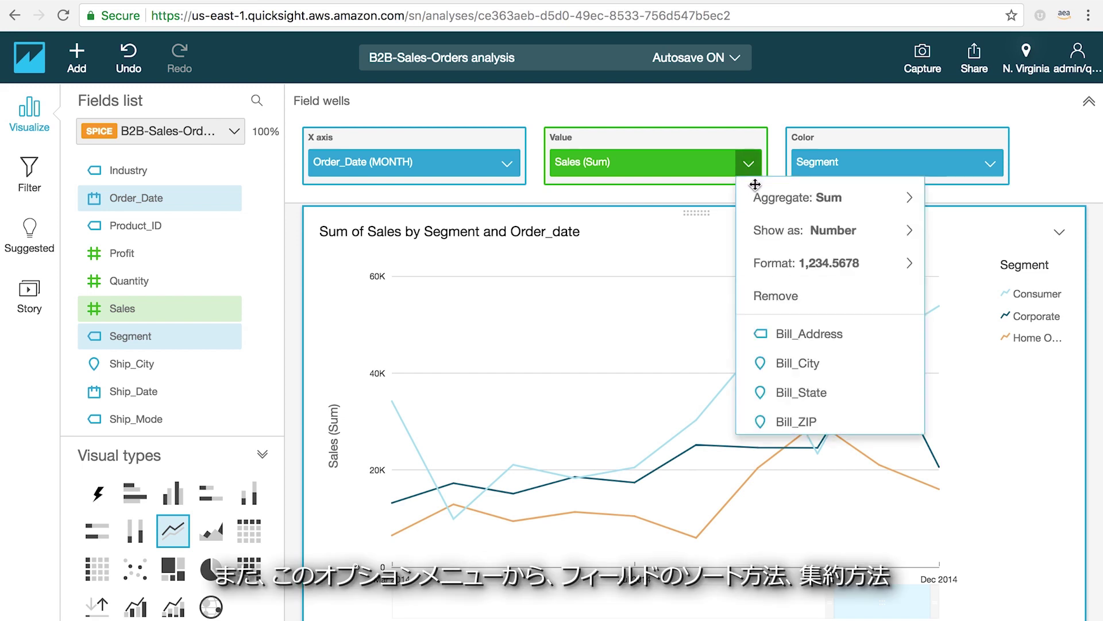
pyautogui.moveTo(765, 242)
pyautogui.moveTo(768, 269)
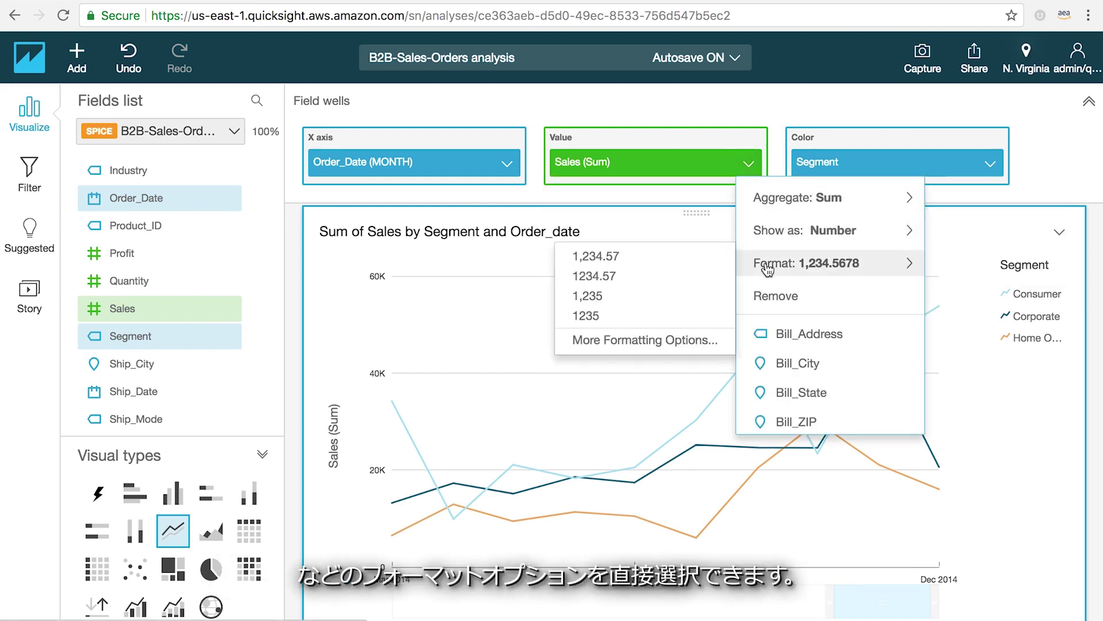
pyautogui.click(294, 290)
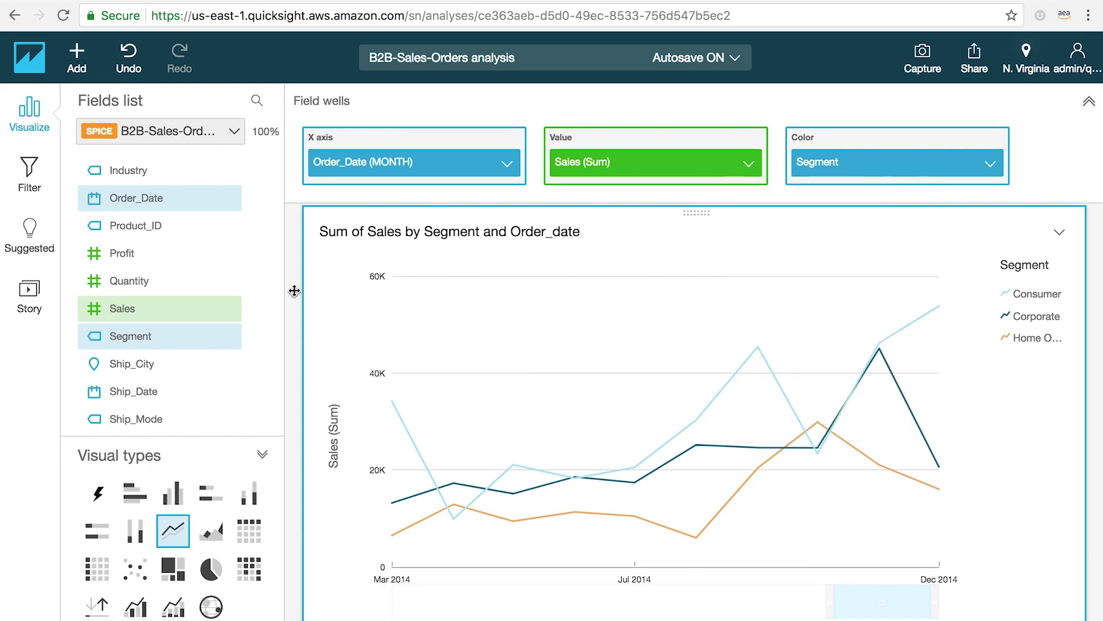
pyautogui.scroll(-8, 320, 394)
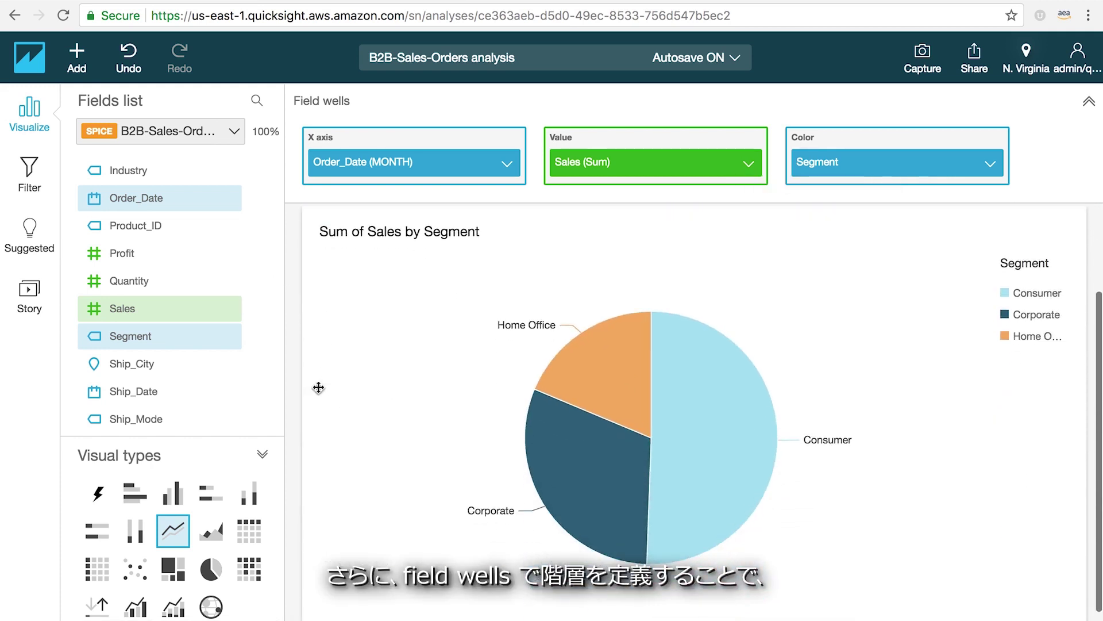
pyautogui.click(336, 320)
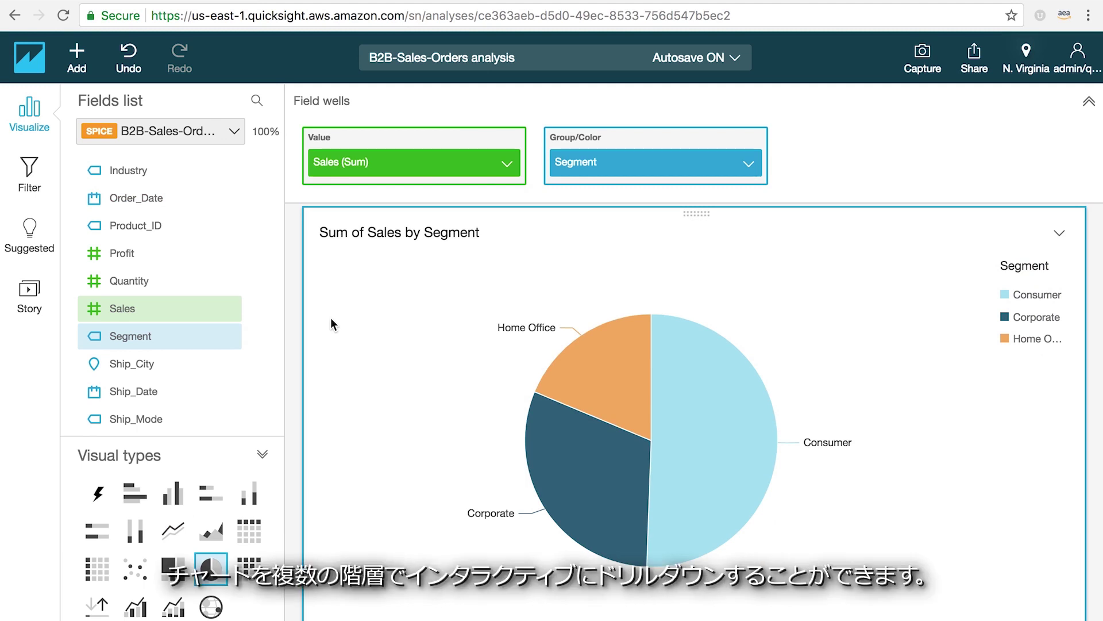
# - Add Industry as a drill-down under Segment, drill into Consumer, then drill back up
pyautogui.scroll(3, 184, 263)
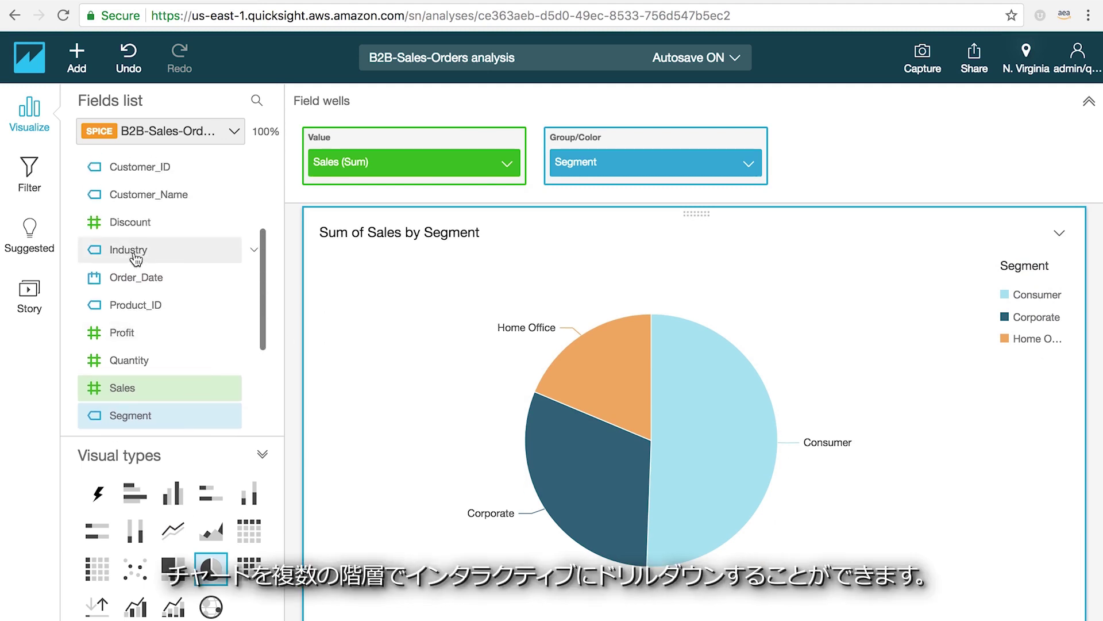
pyautogui.moveTo(122, 253); pyautogui.dragTo(603, 182)
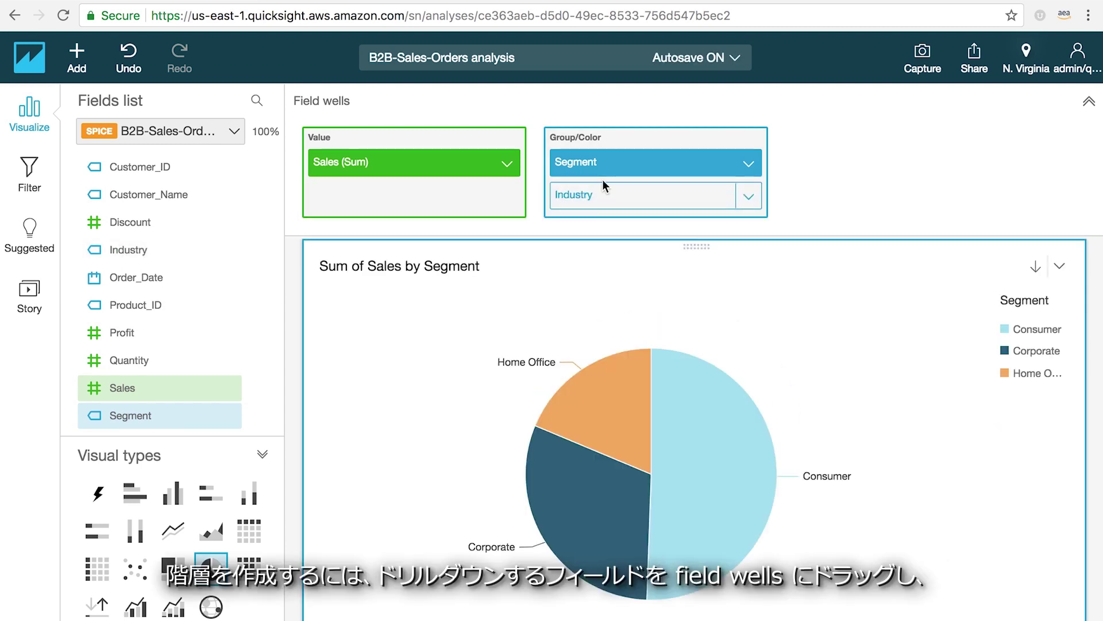
pyautogui.click(1089, 103)
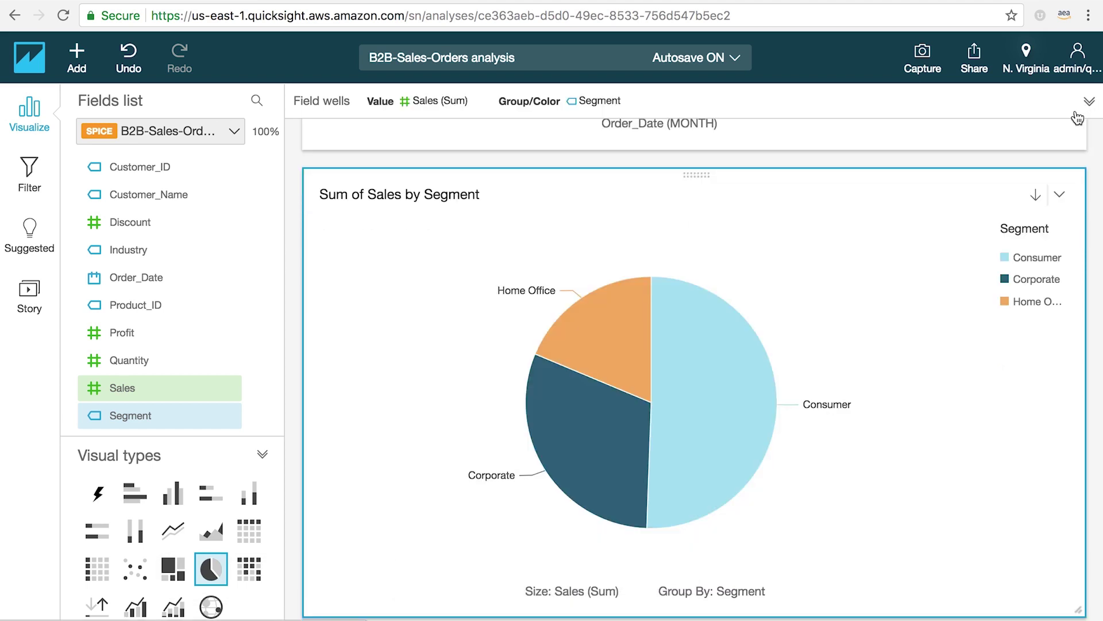
pyautogui.moveTo(701, 386)
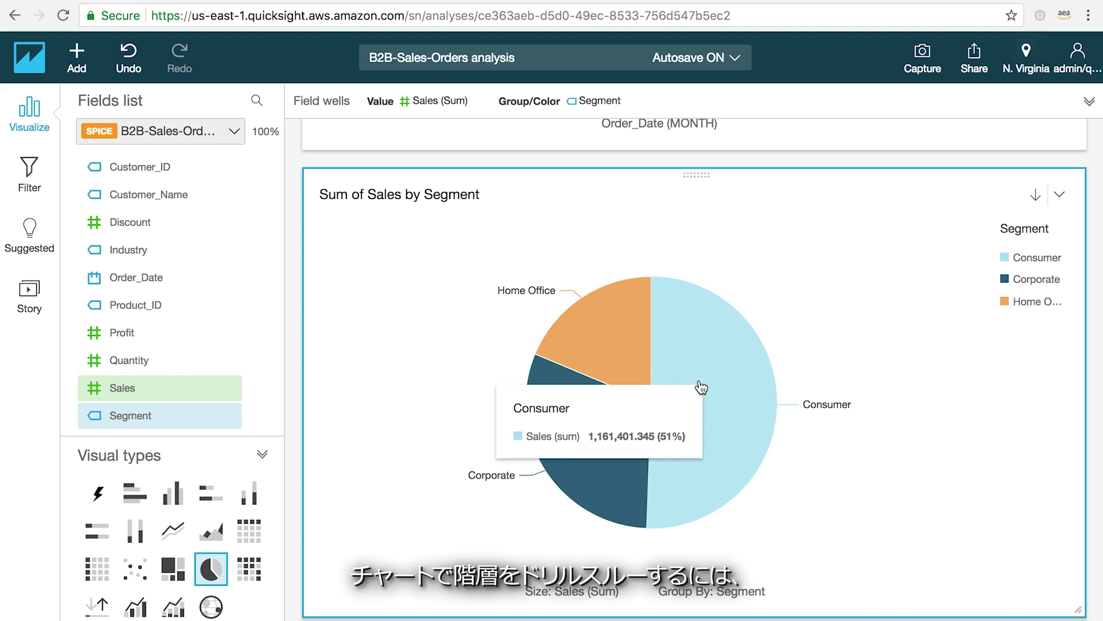
pyautogui.click(701, 385)
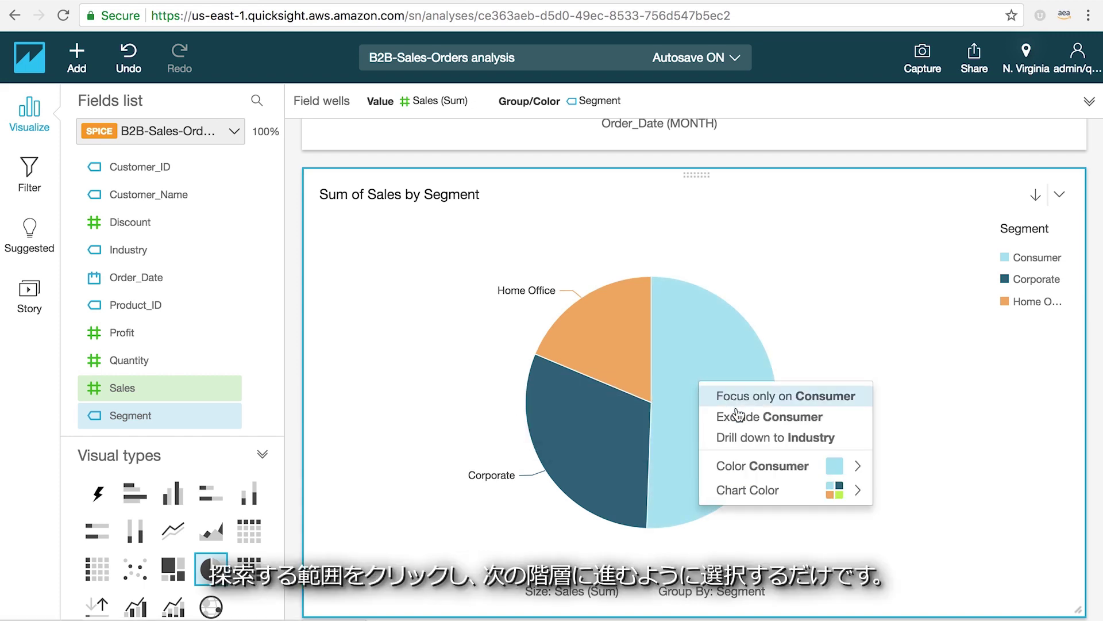
pyautogui.click(742, 438)
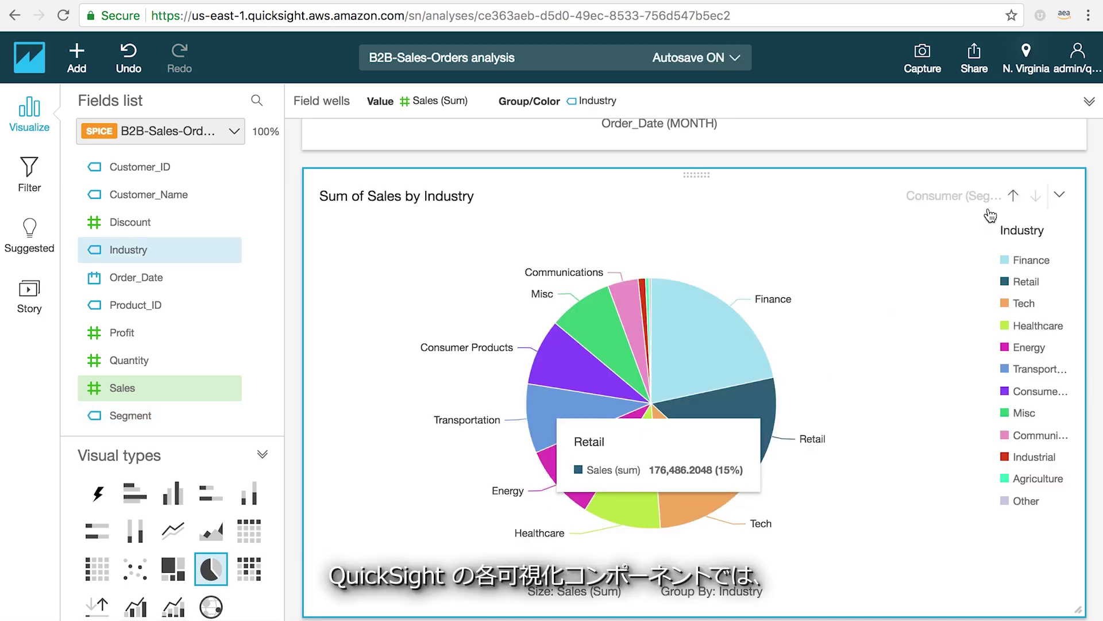
pyautogui.click(1014, 197)
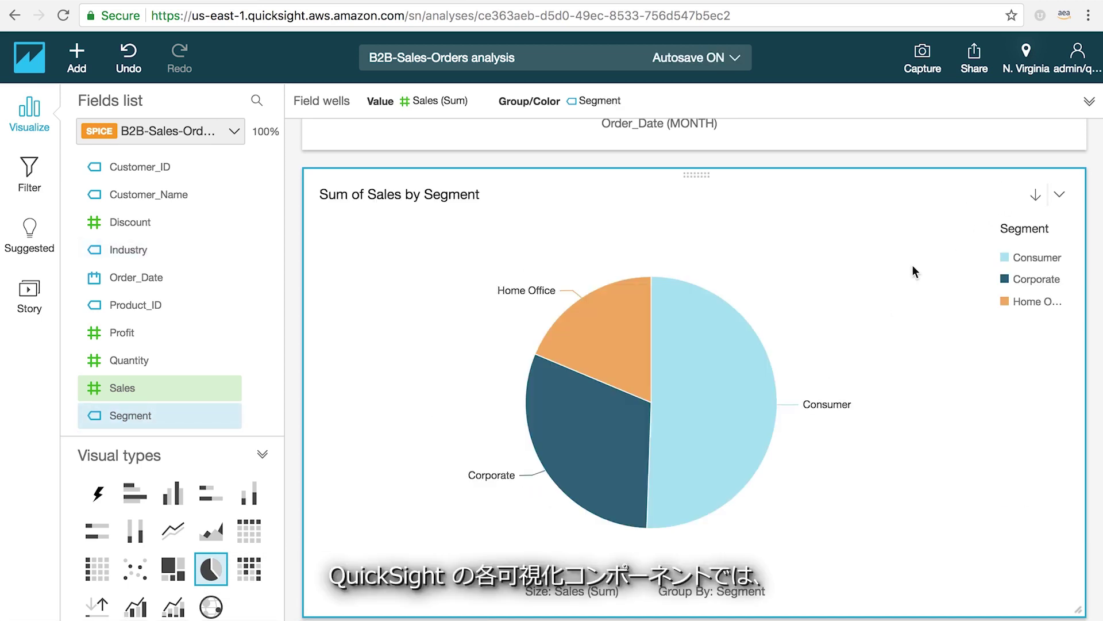
# - Colour the Consumer slice purple and retitle the pie 'Sales By Segment'
pyautogui.click(709, 346)
pyautogui.moveTo(759, 435)
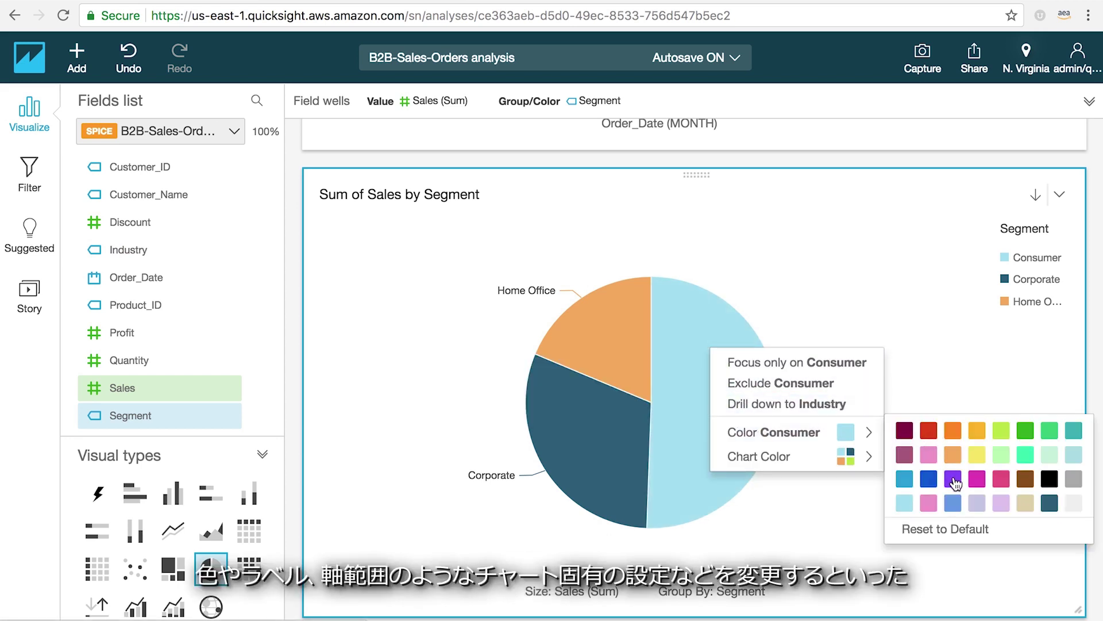
pyautogui.click(954, 481)
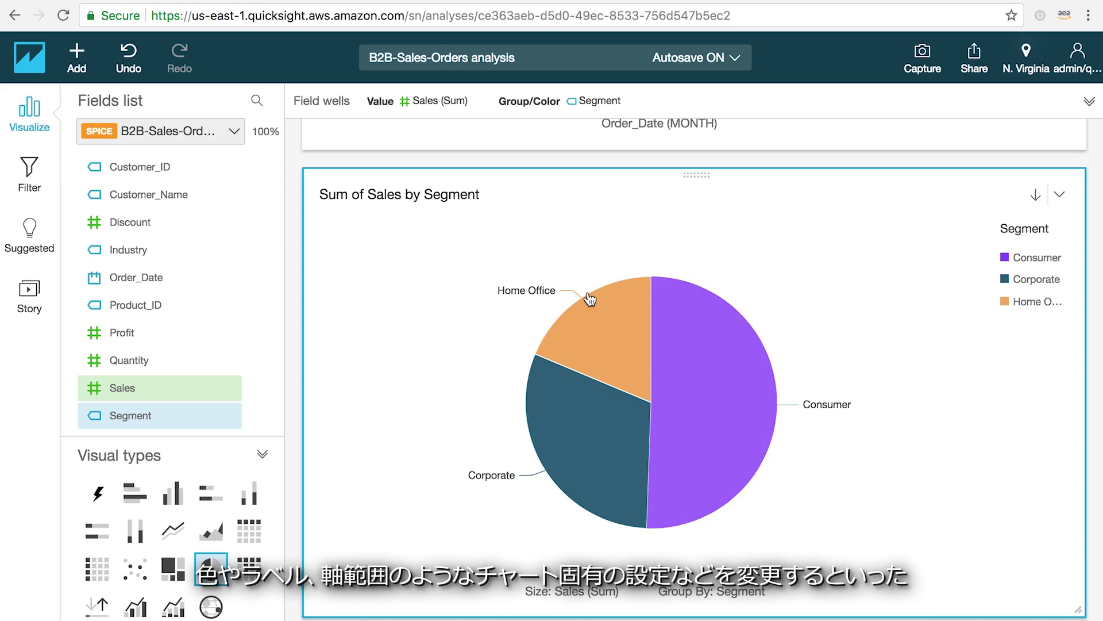
pyautogui.tripleClick(431, 195)
pyautogui.write('Sa')
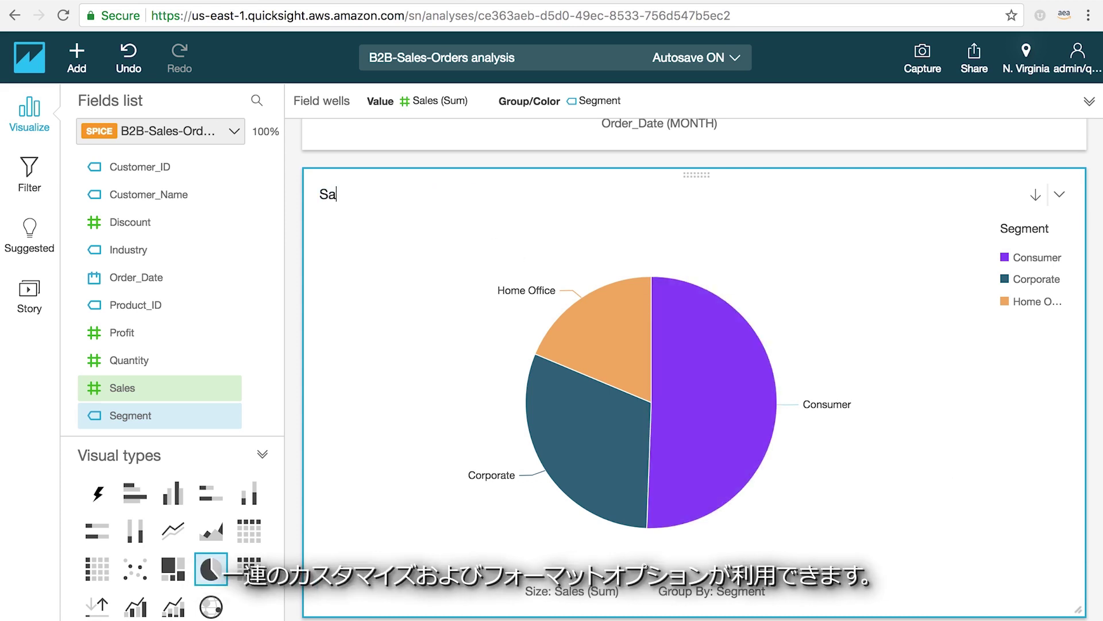
pyautogui.write('les By Segment')
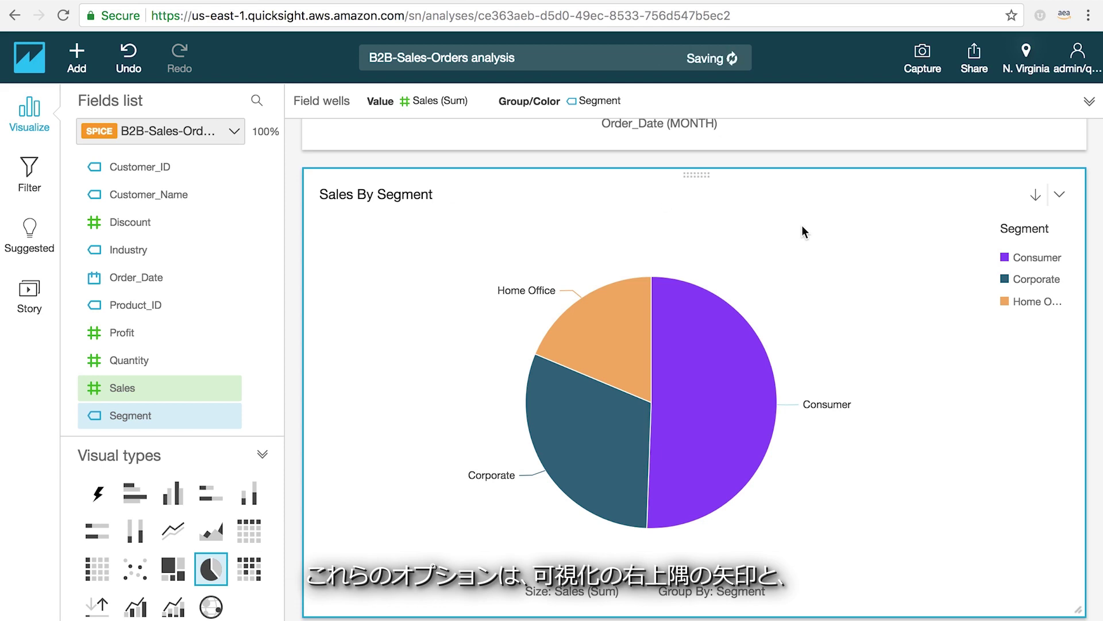
# - In the pie's format settings, try the legend at Bottom, then set it back to Right
pyautogui.click(1061, 195)
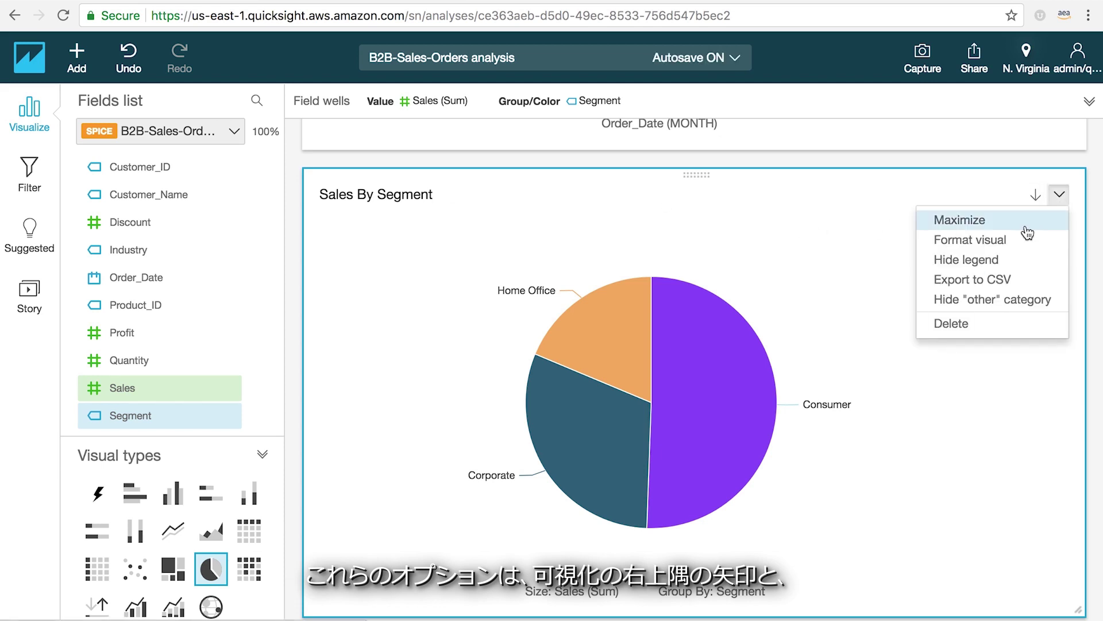
pyautogui.click(999, 240)
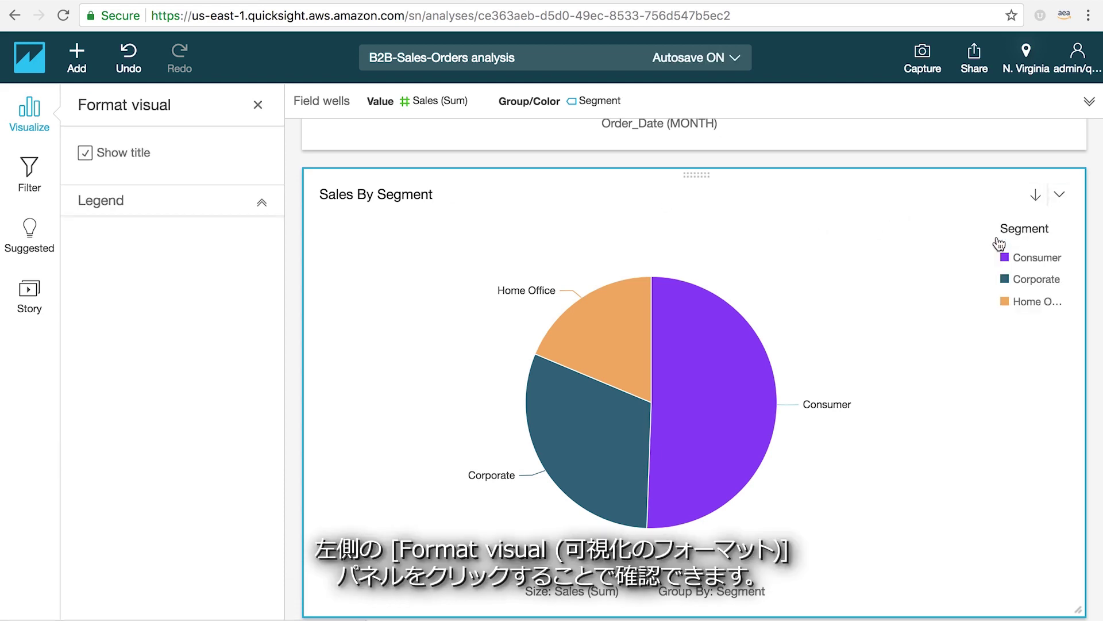
pyautogui.click(262, 207)
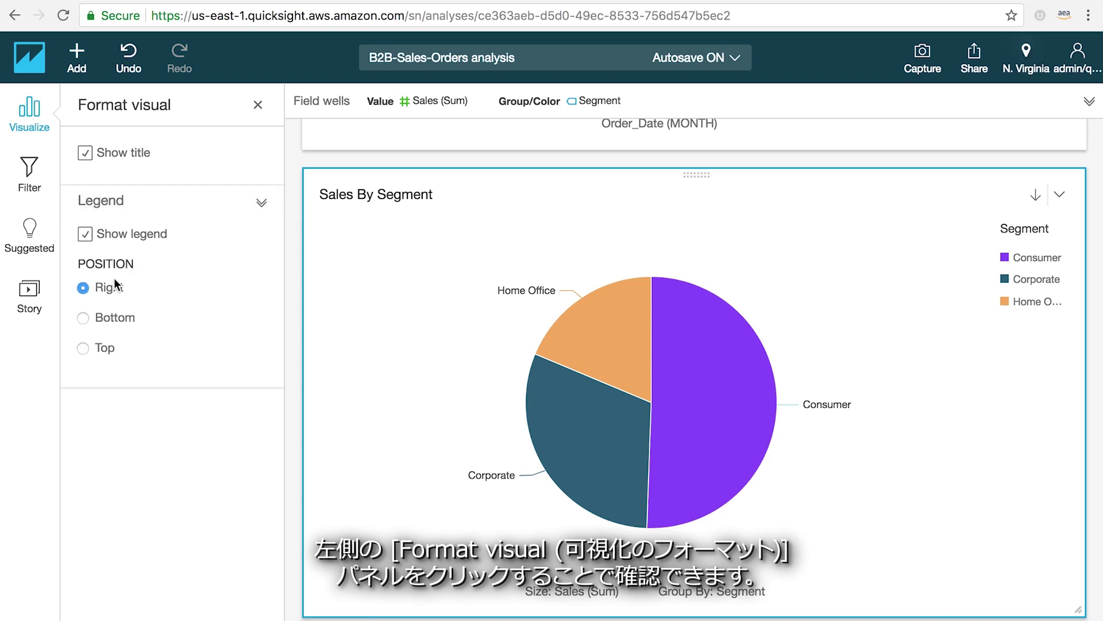
pyautogui.click(83, 318)
pyautogui.click(84, 287)
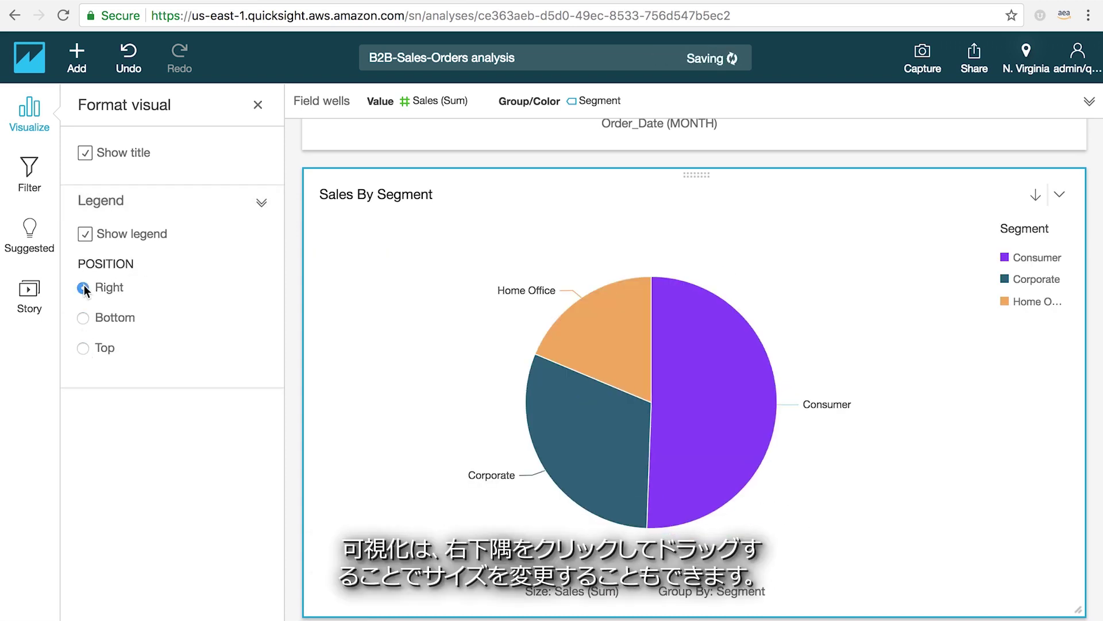
# - Halve both visuals' widths and move the pie up beside the line chart, making it taller
pyautogui.moveTo(1079, 606); pyautogui.dragTo(660, 474)
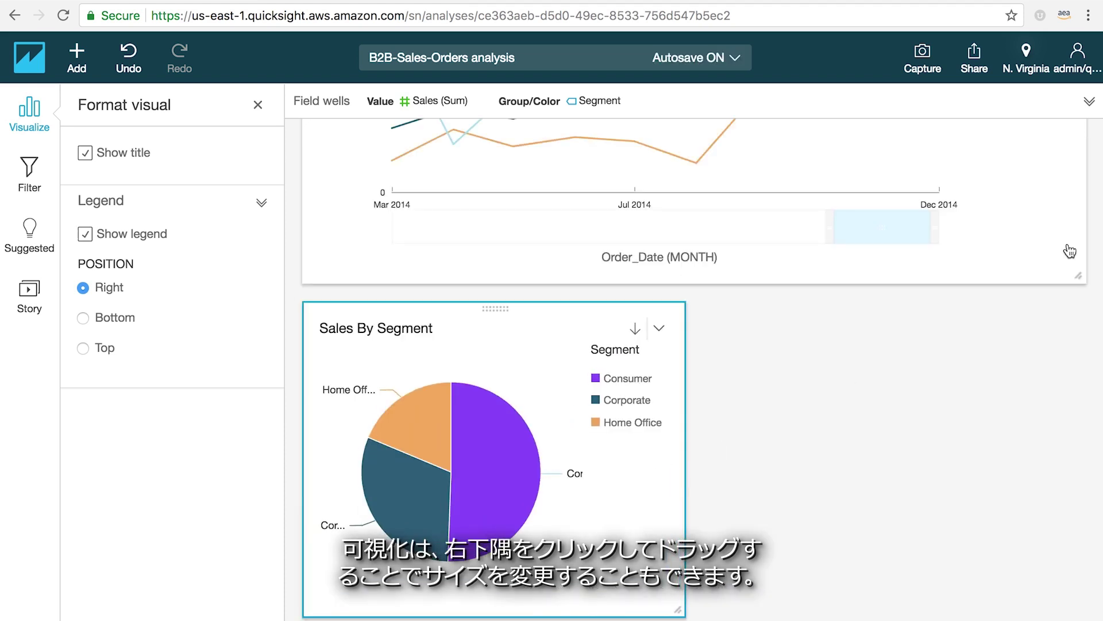
pyautogui.moveTo(1078, 274); pyautogui.dragTo(664, 271)
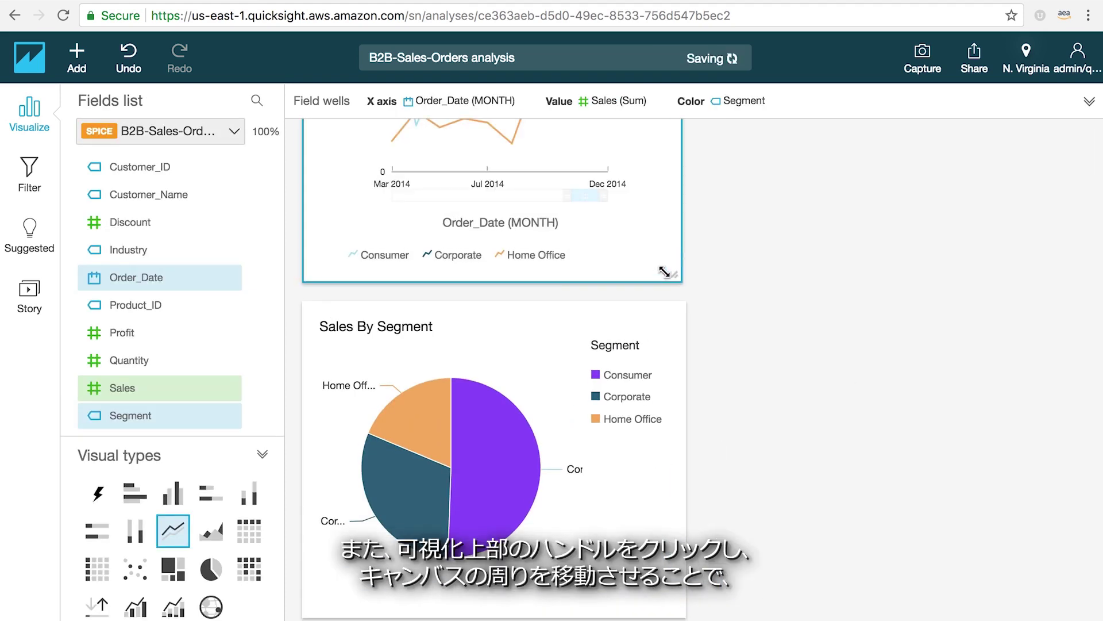
pyautogui.click(482, 319)
pyautogui.moveTo(493, 308); pyautogui.dragTo(898, 200)
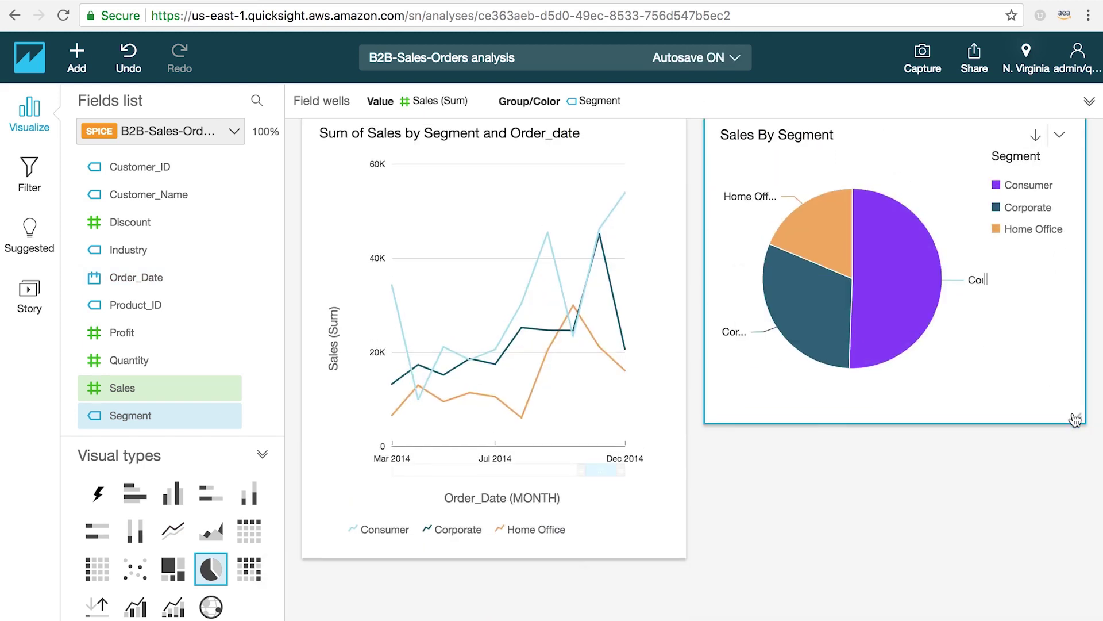
pyautogui.moveTo(1095, 511); pyautogui.dragTo(1078, 525)
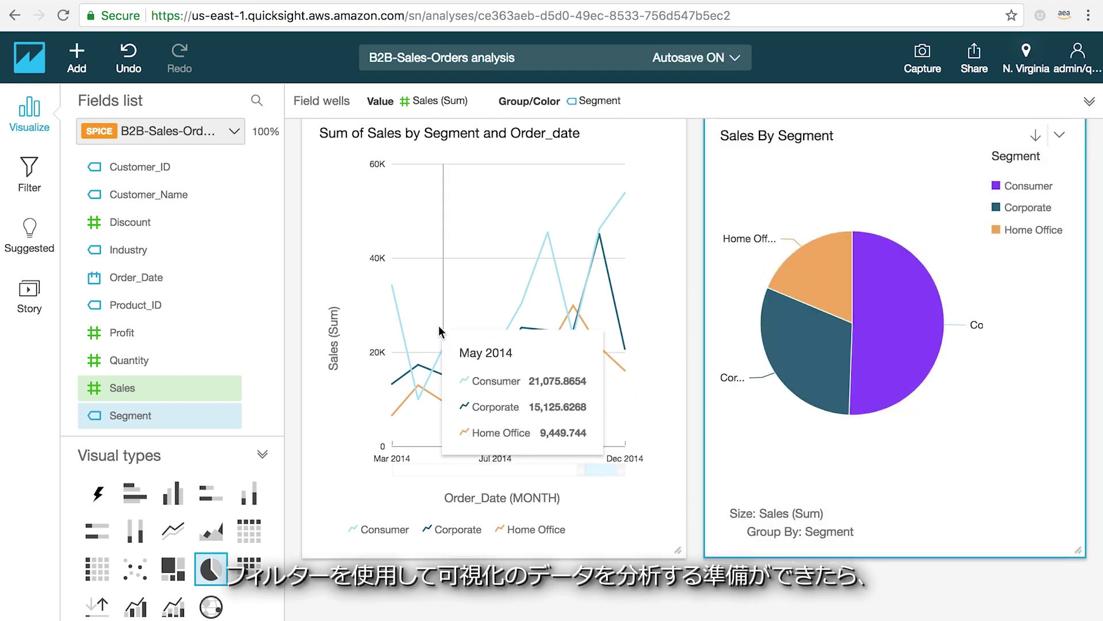
# - Add a Country filter keeping only United States, scoped to all visuals
pyautogui.click(29, 175)
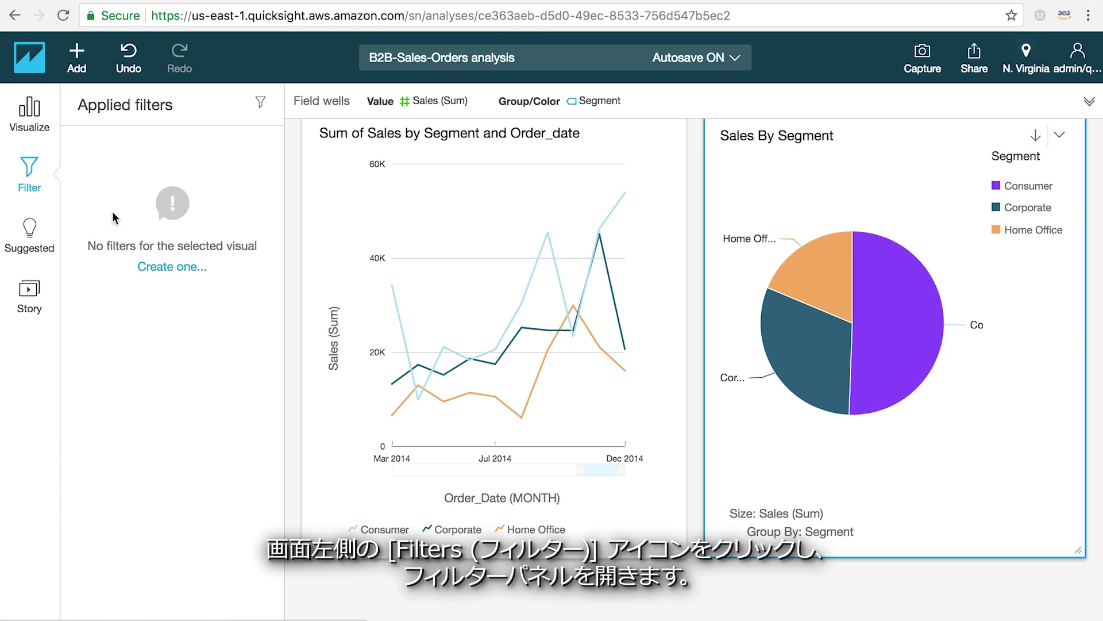
pyautogui.click(156, 269)
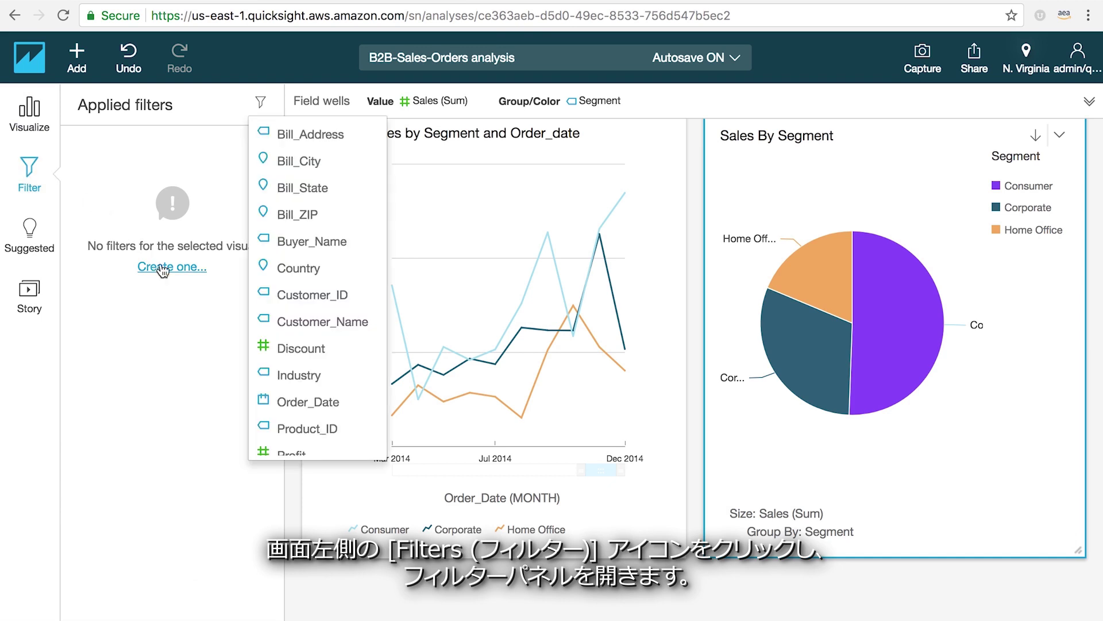
pyautogui.click(292, 267)
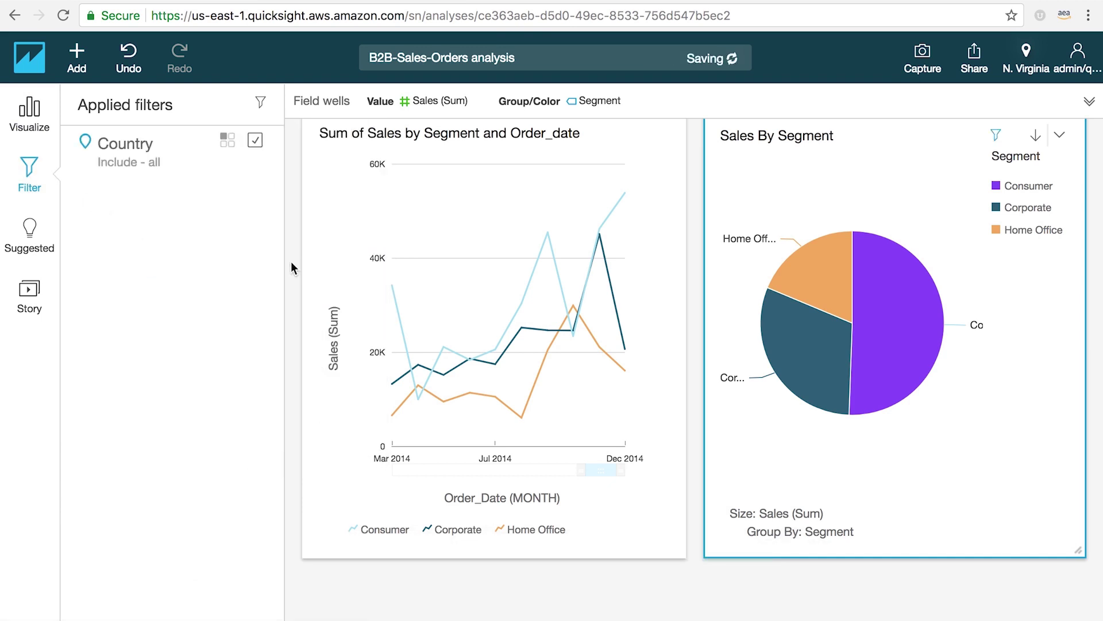
pyautogui.click(149, 160)
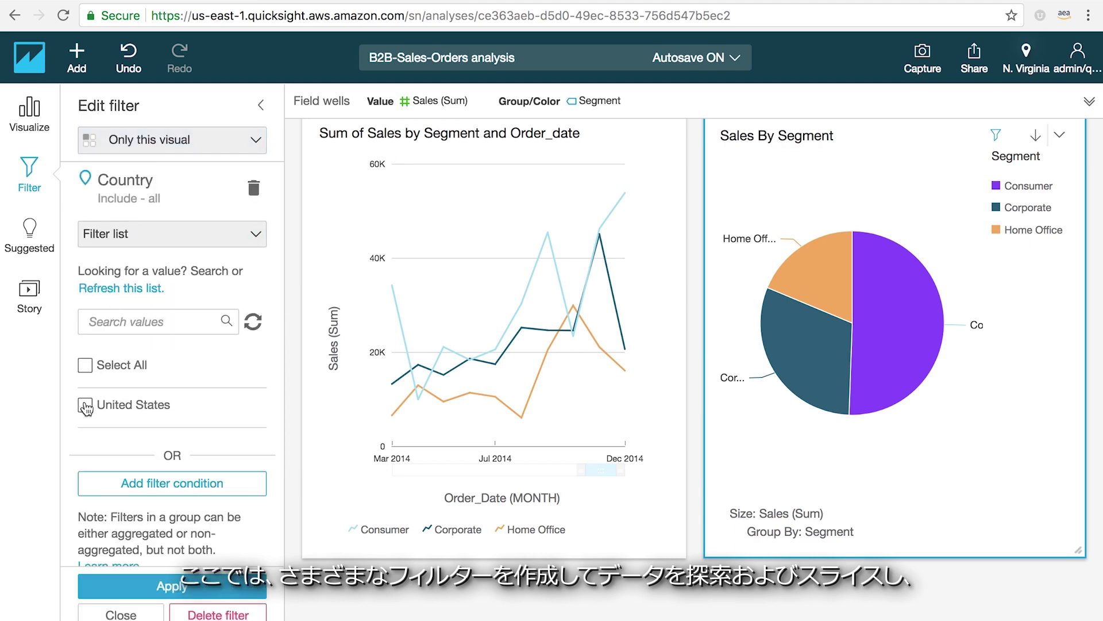
pyautogui.click(160, 581)
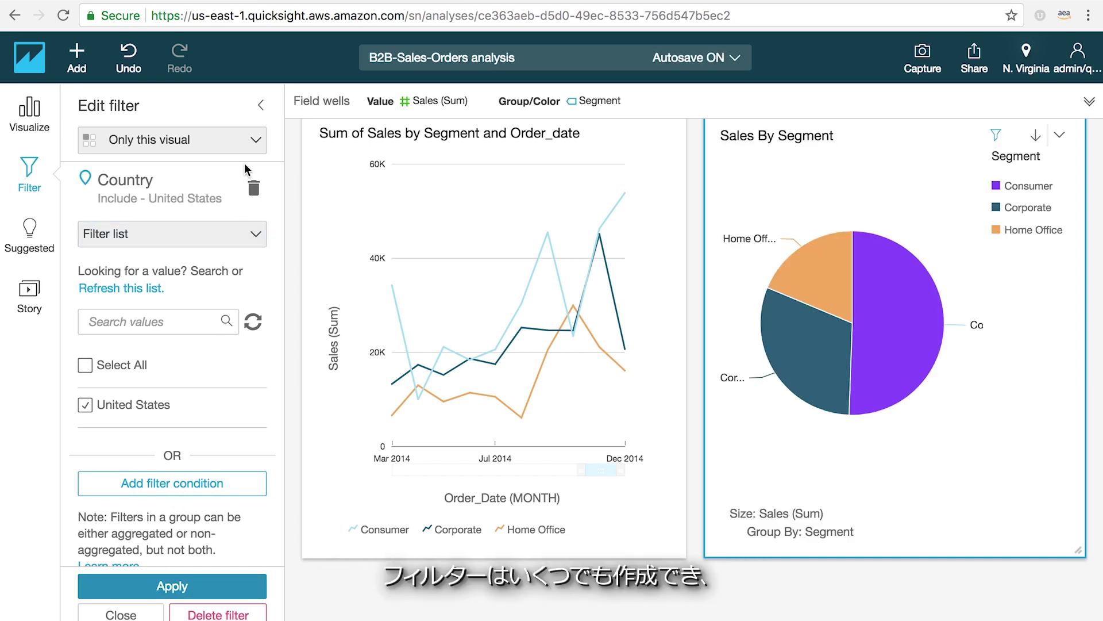
pyautogui.click(256, 145)
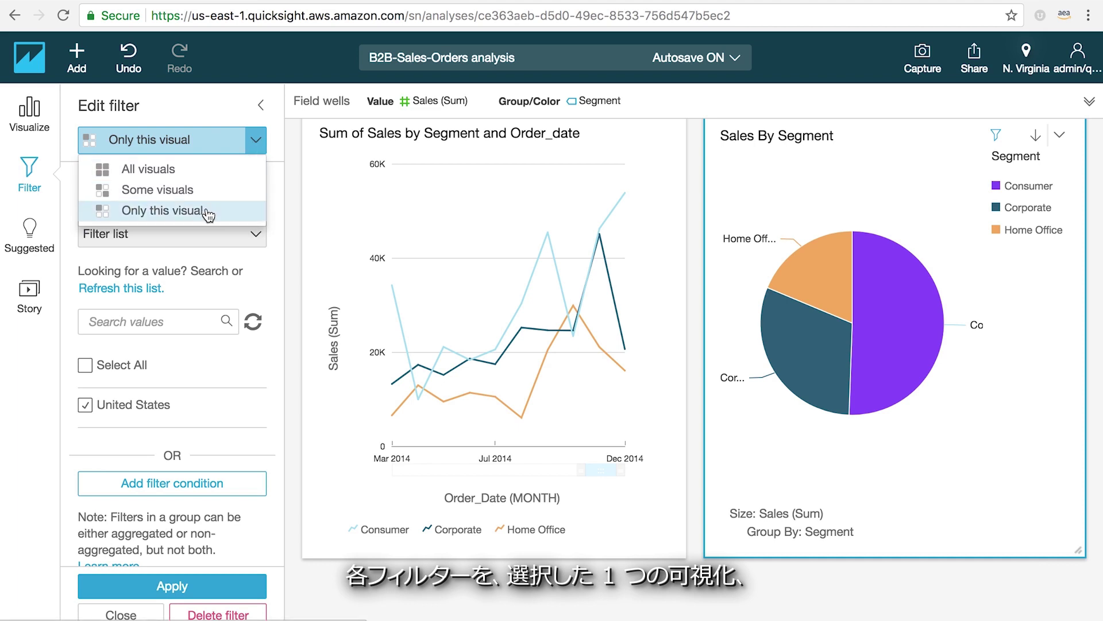
pyautogui.click(201, 172)
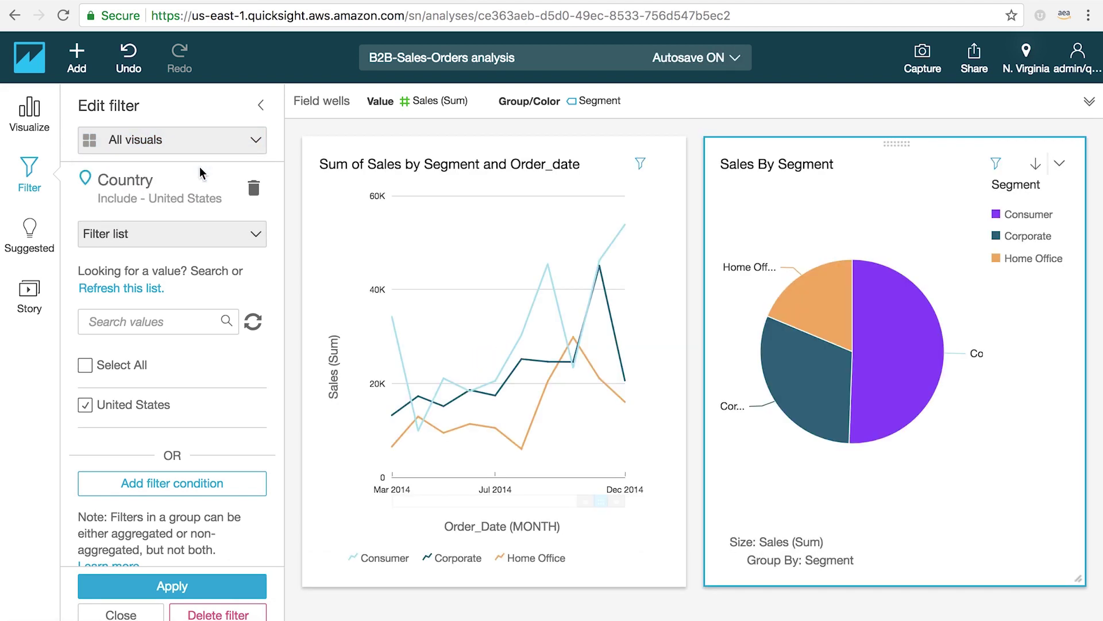
# - Share the B2B-Sales-Orders analysis with another account user, looked up by username, as co-owner
pyautogui.click(39, 121)
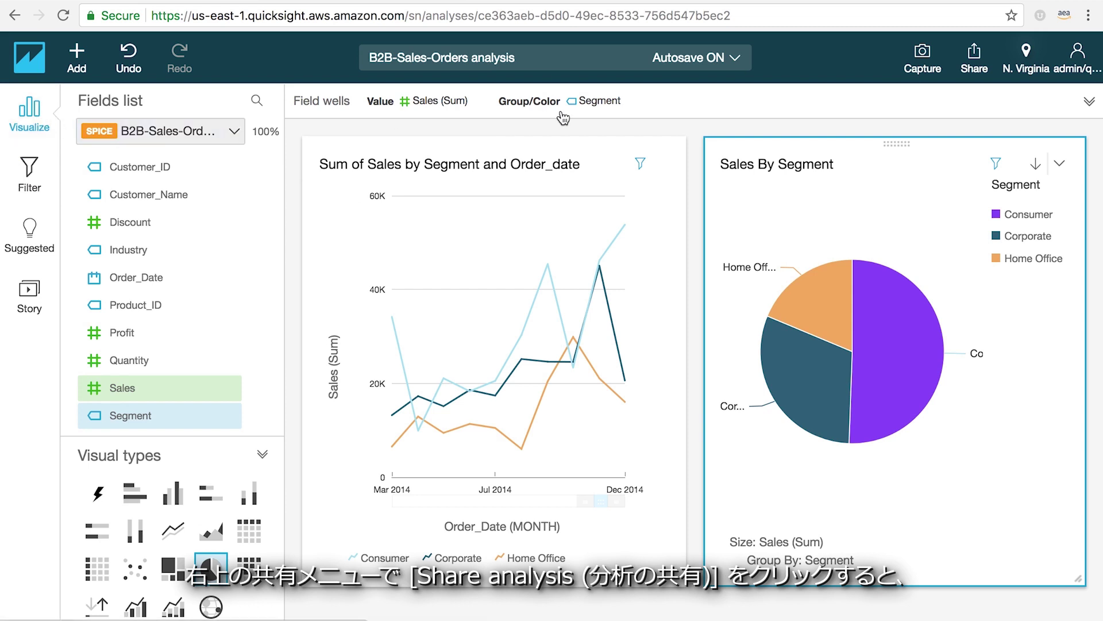
pyautogui.click(976, 61)
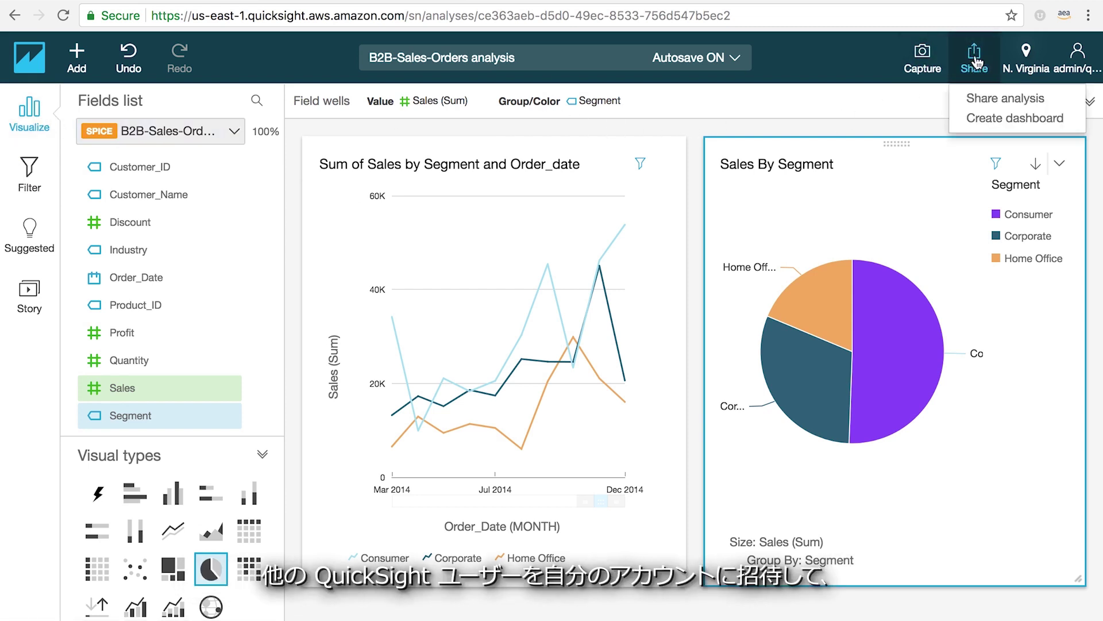
pyautogui.click(983, 100)
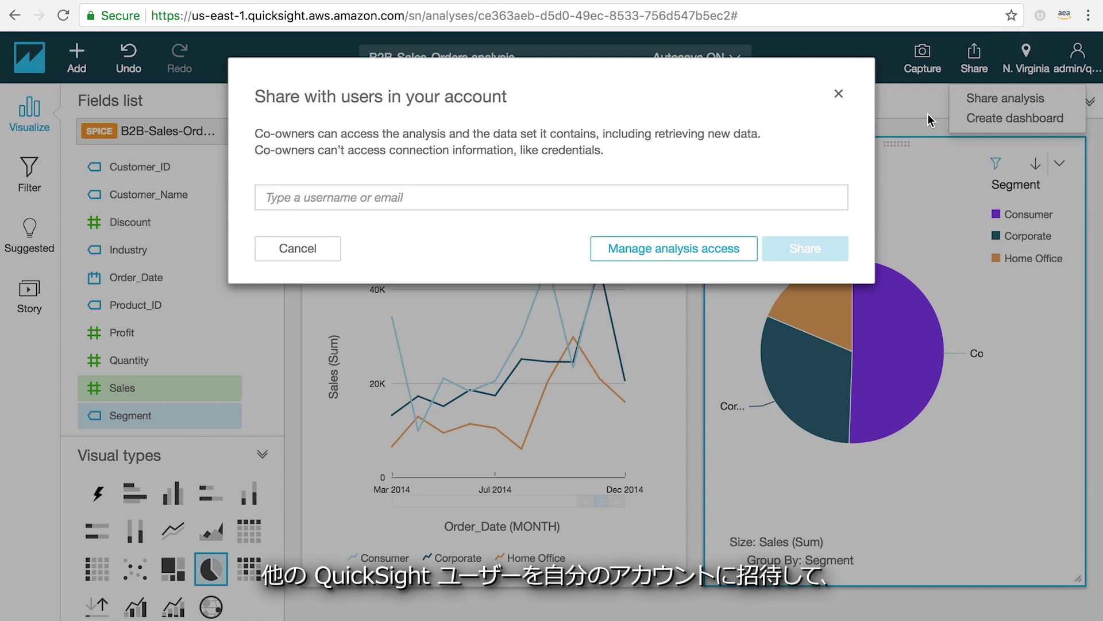
pyautogui.click(778, 190)
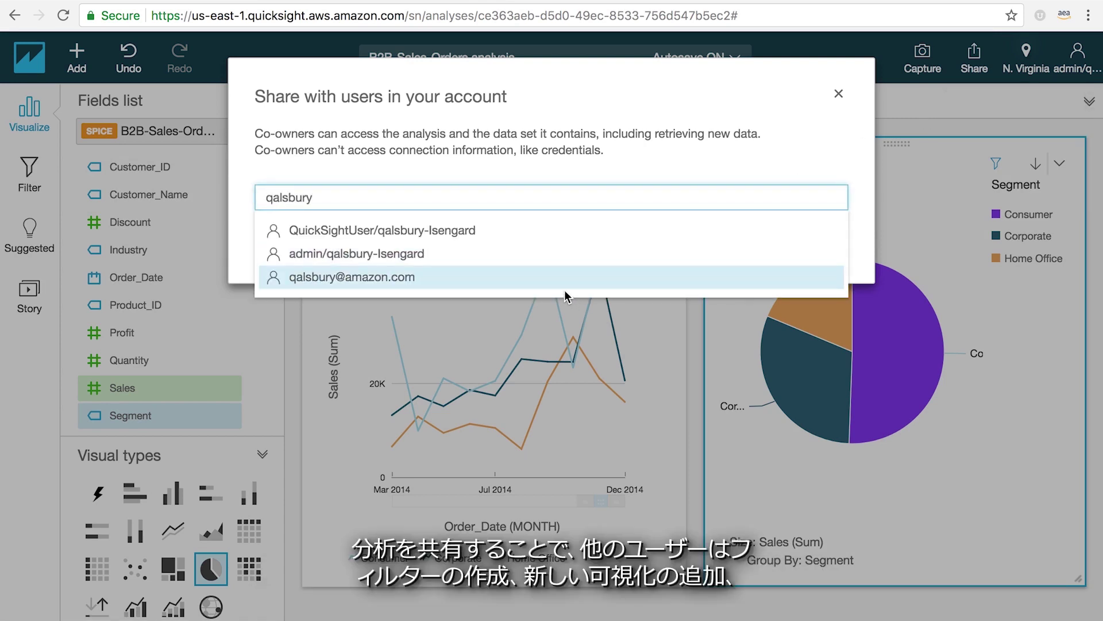
pyautogui.click(564, 287)
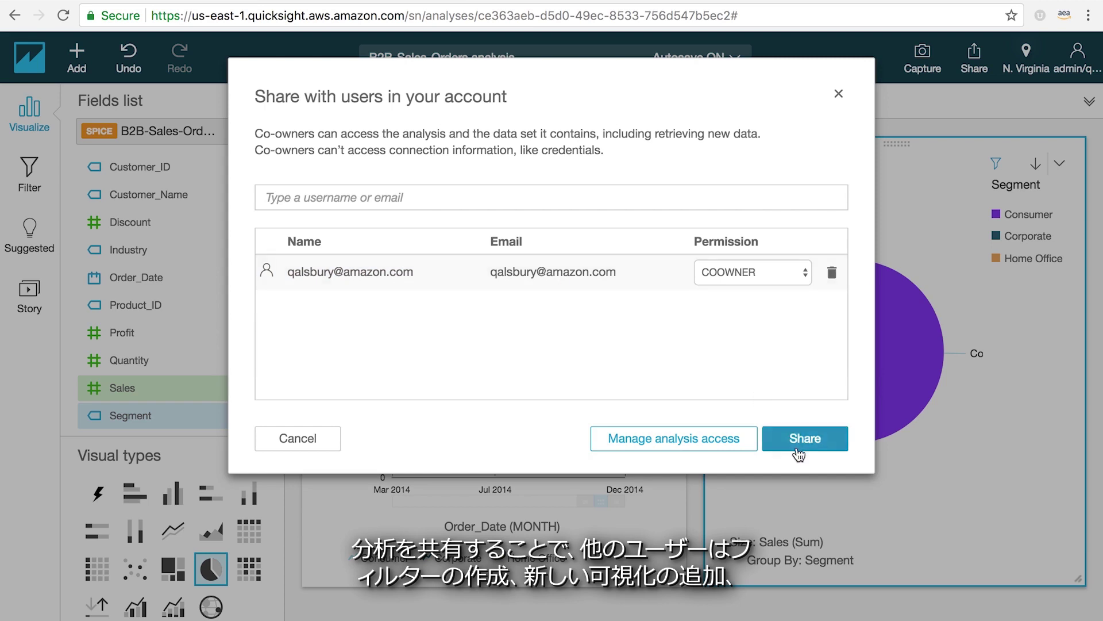
pyautogui.click(797, 443)
pyautogui.click(30, 172)
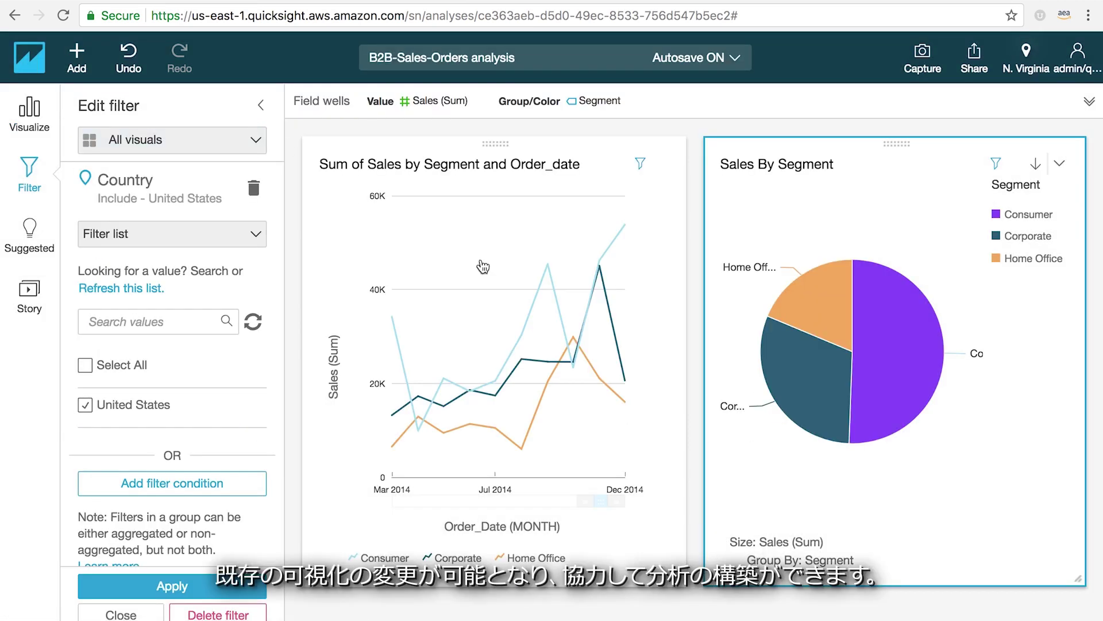
# - Recolor the Corporate slice of the Sales By Segment pie from dark teal to yellow-orange
pyautogui.click(792, 372)
pyautogui.moveTo(834, 454)
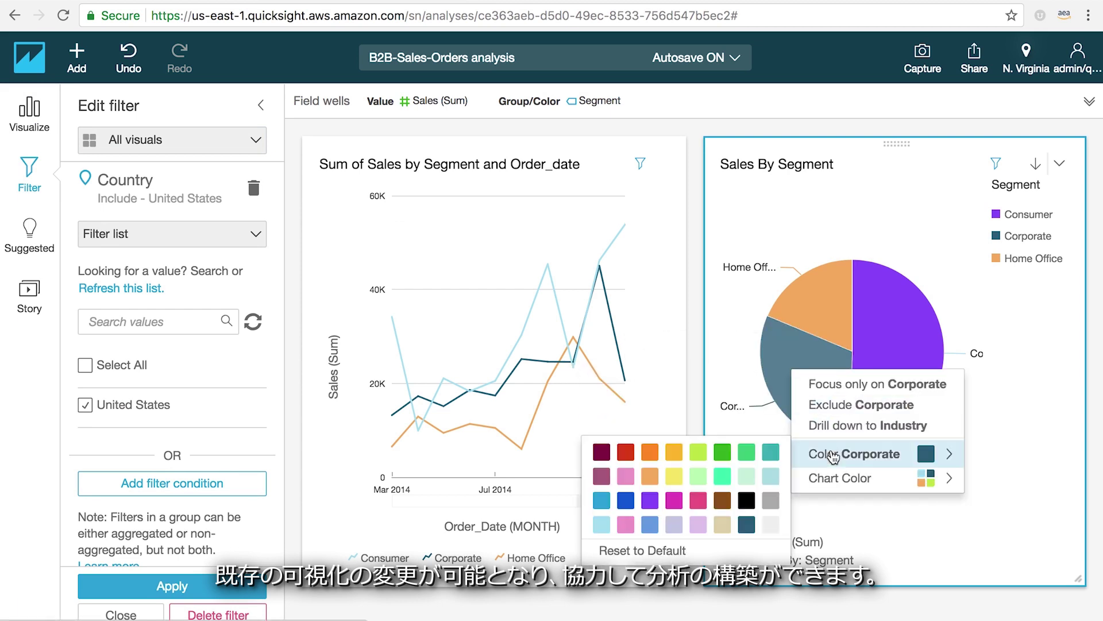
pyautogui.click(674, 452)
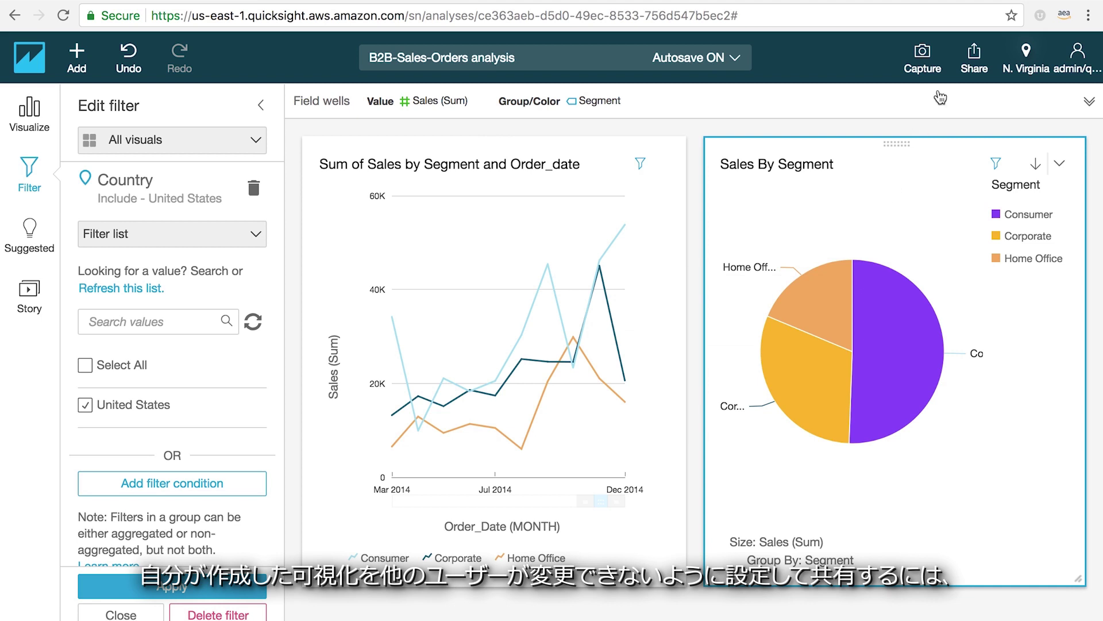
pyautogui.click(975, 55)
# - Publish the analysis as a new dashboard named 'Sales Report'
pyautogui.click(994, 118)
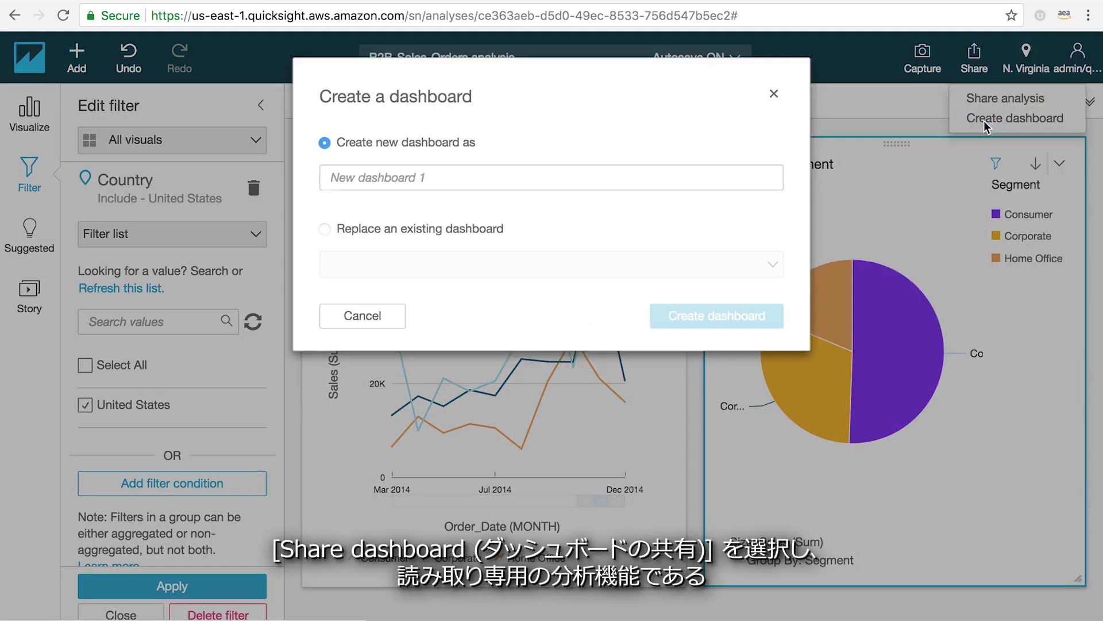
pyautogui.write('Sales ')
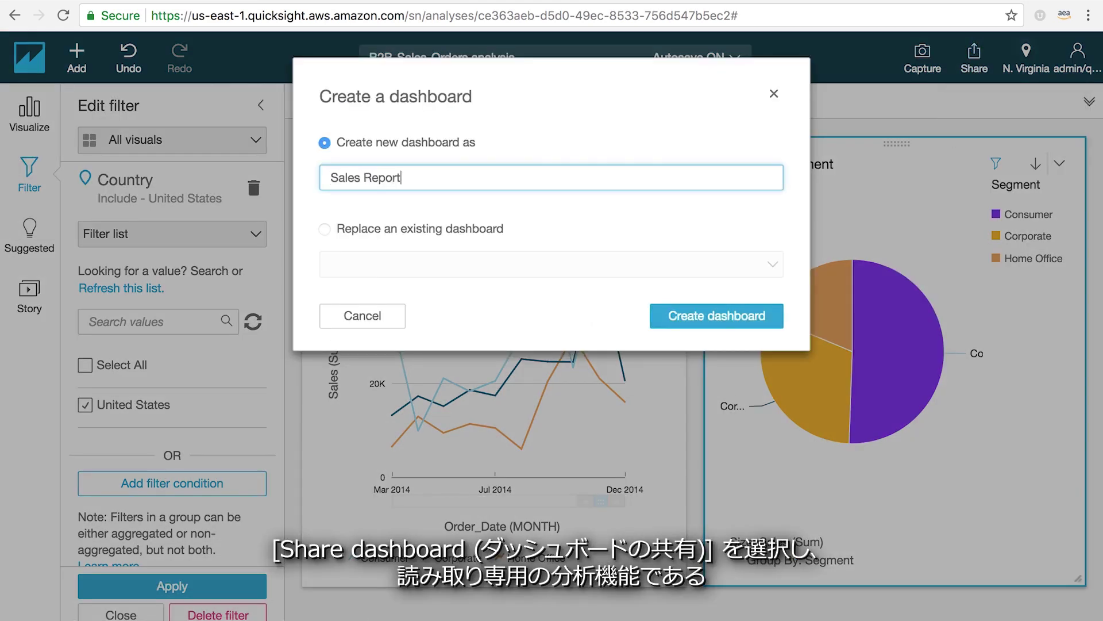
pyautogui.write('Report')
pyautogui.click(673, 320)
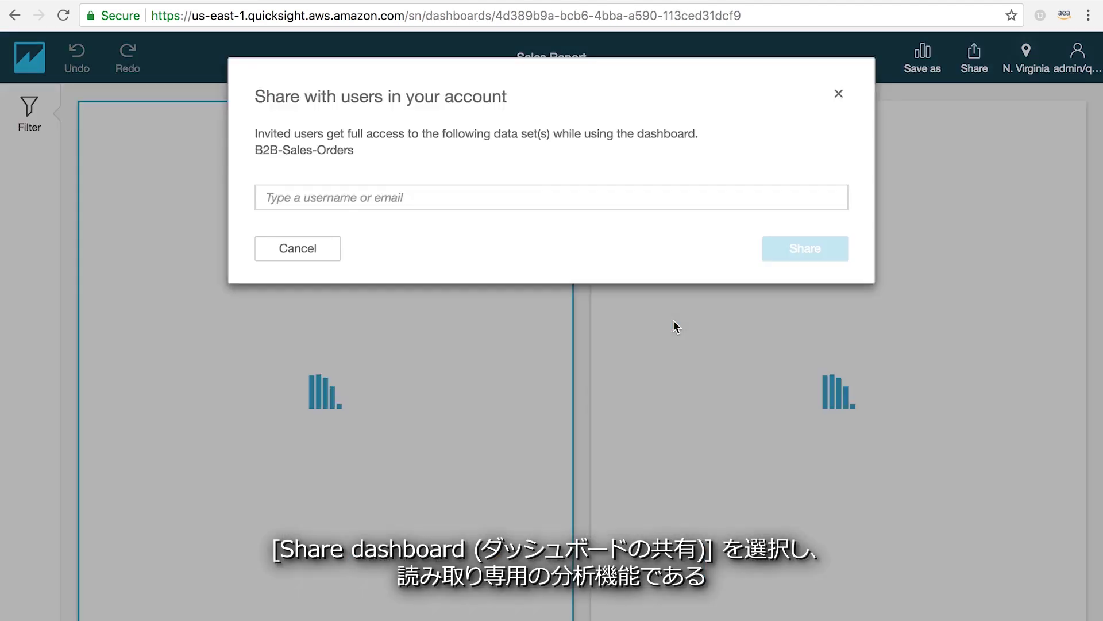
# - Share the Sales Report dashboard with another account user as a viewer
pyautogui.click(529, 190)
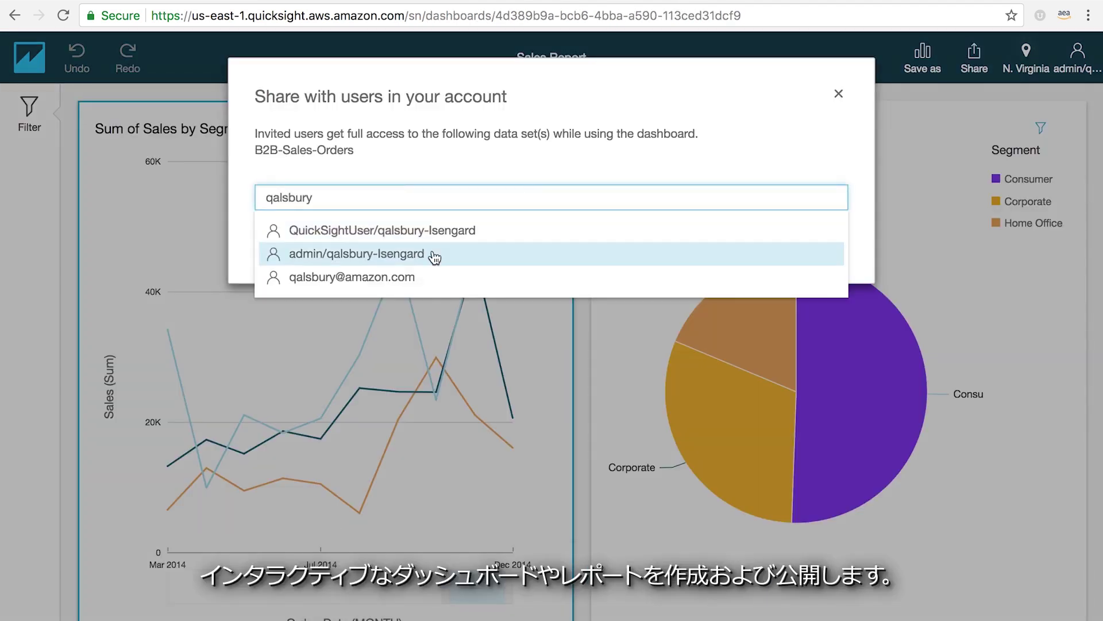
pyautogui.click(426, 269)
pyautogui.click(804, 440)
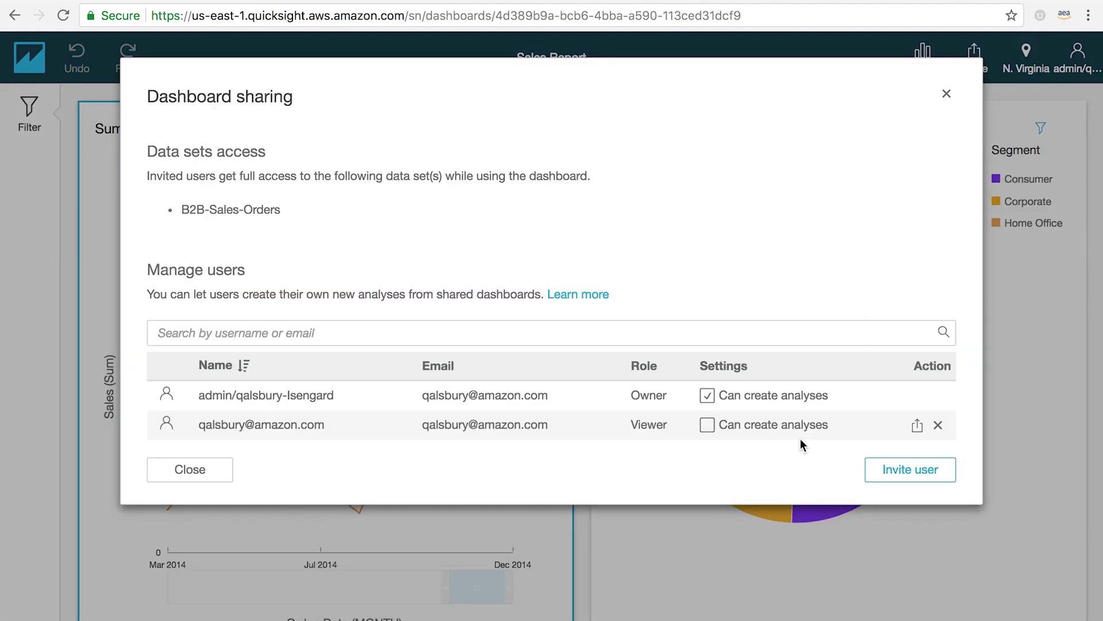